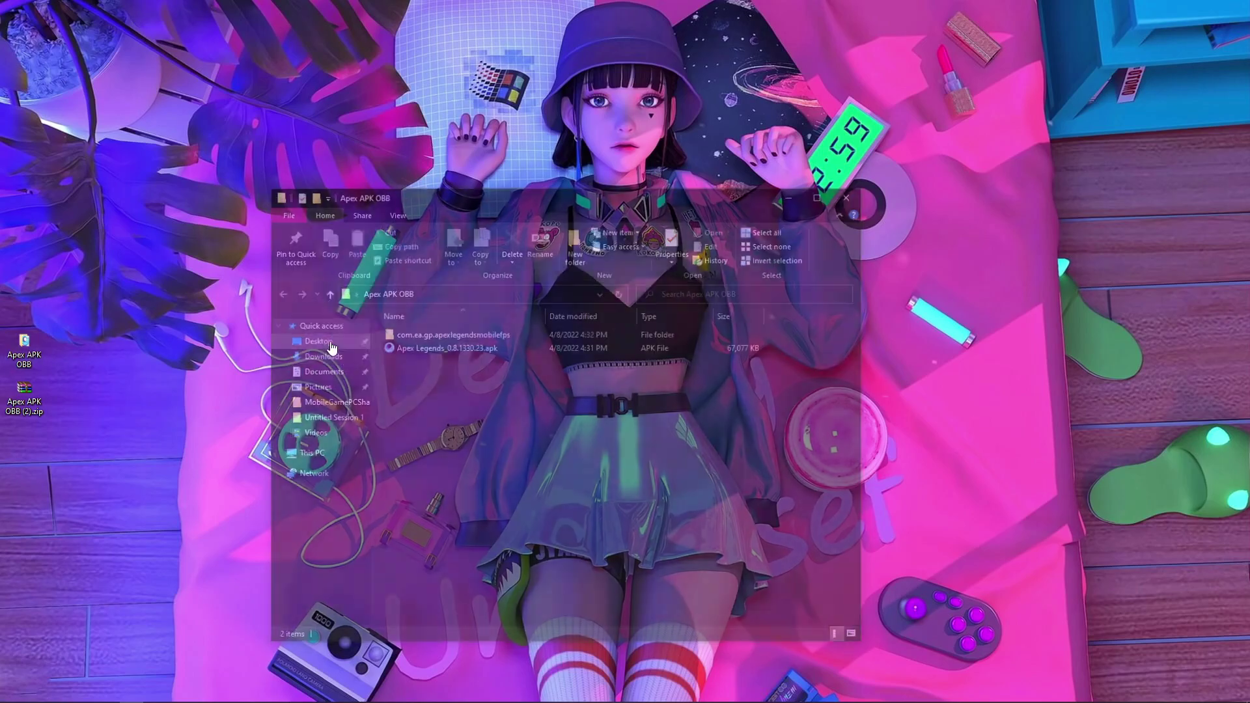
Copy the com.ea.gp.apexlegendsmobilefps folder and Apex Legends APK from the Apex APK OBB folder.
left_click_drag(452, 407, 448, 317)
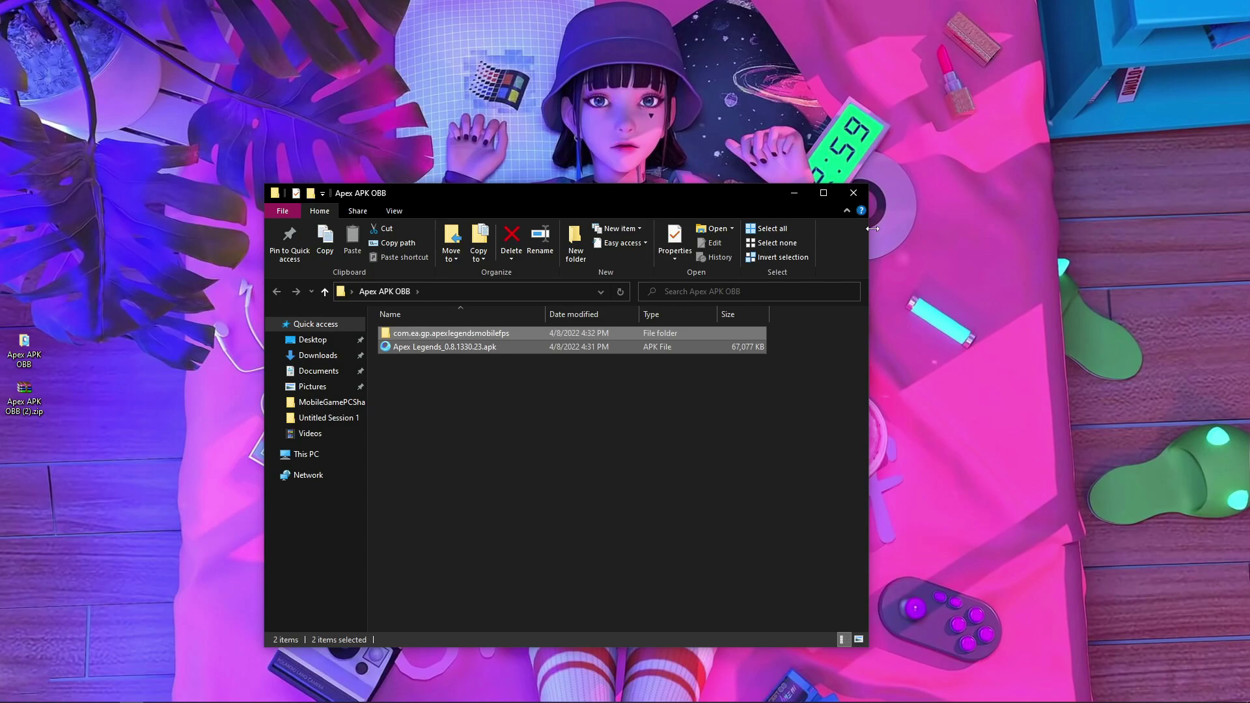
right_click(435, 335)
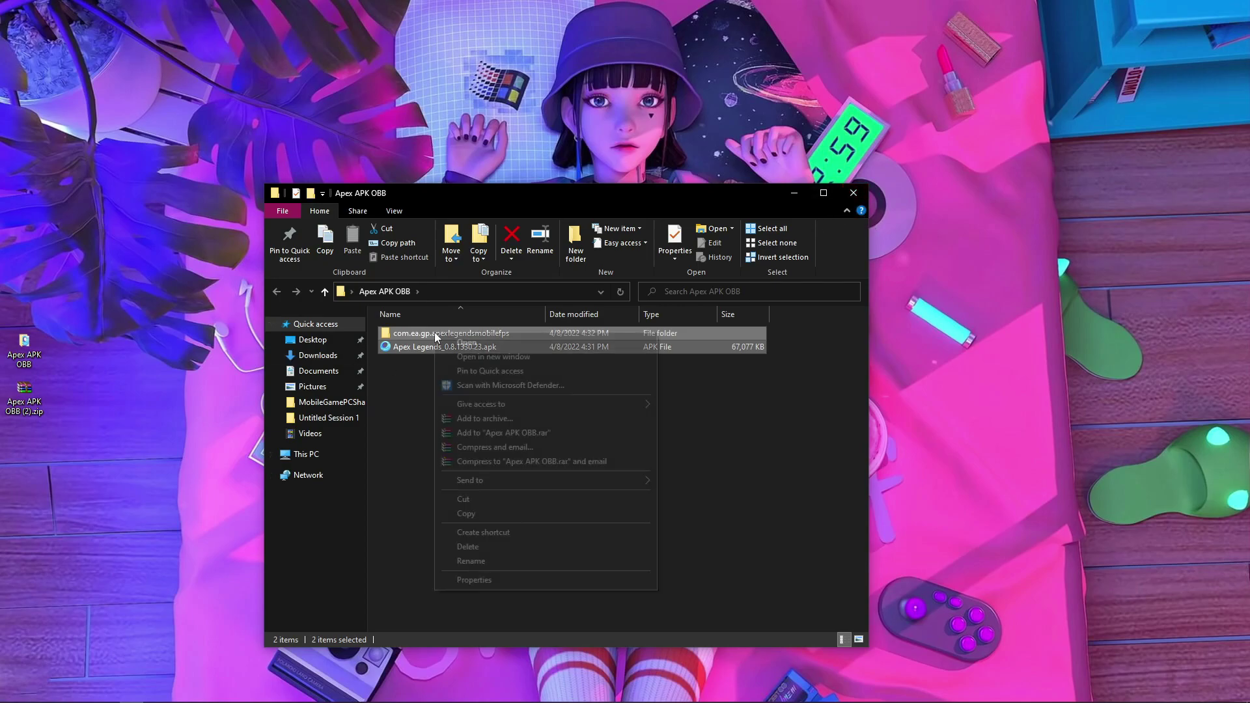
left_click(477, 515)
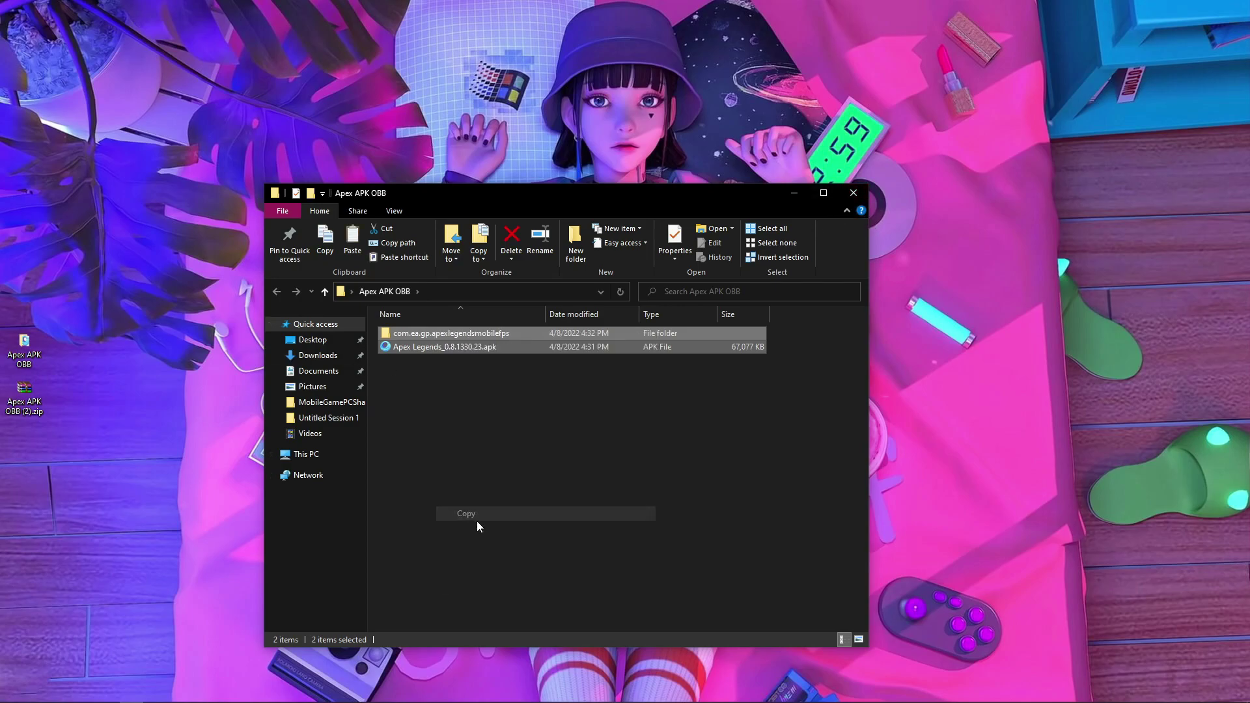
left_click(306, 456)
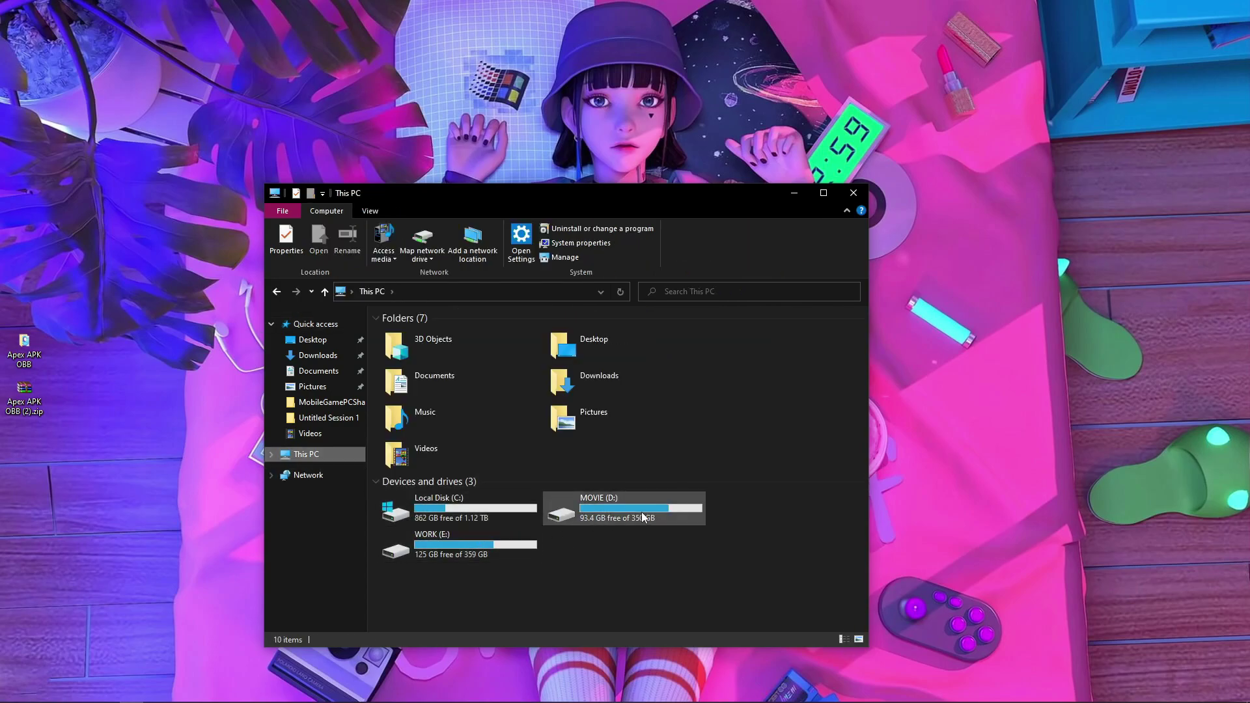
Paste both items into C:\Temp\TxGameDownload\MobileGamePCShared and close Explorer after copying.
double_click(458, 510)
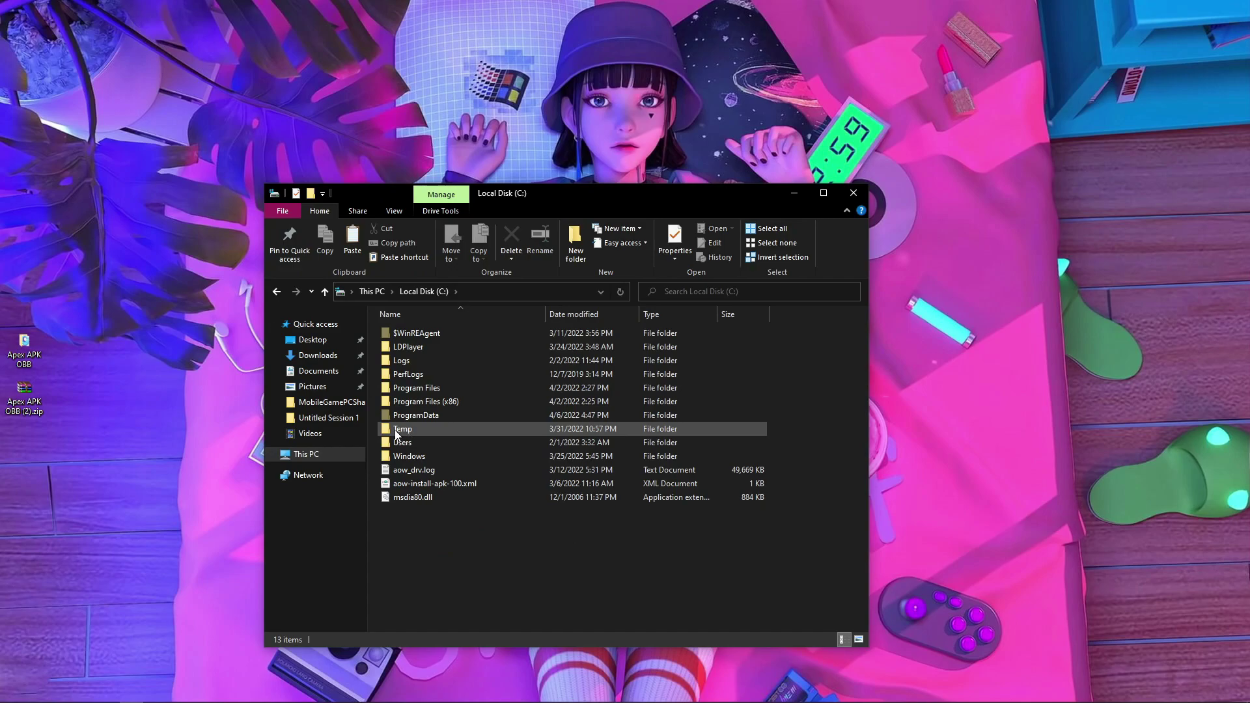
double_click(396, 429)
double_click(404, 334)
double_click(415, 348)
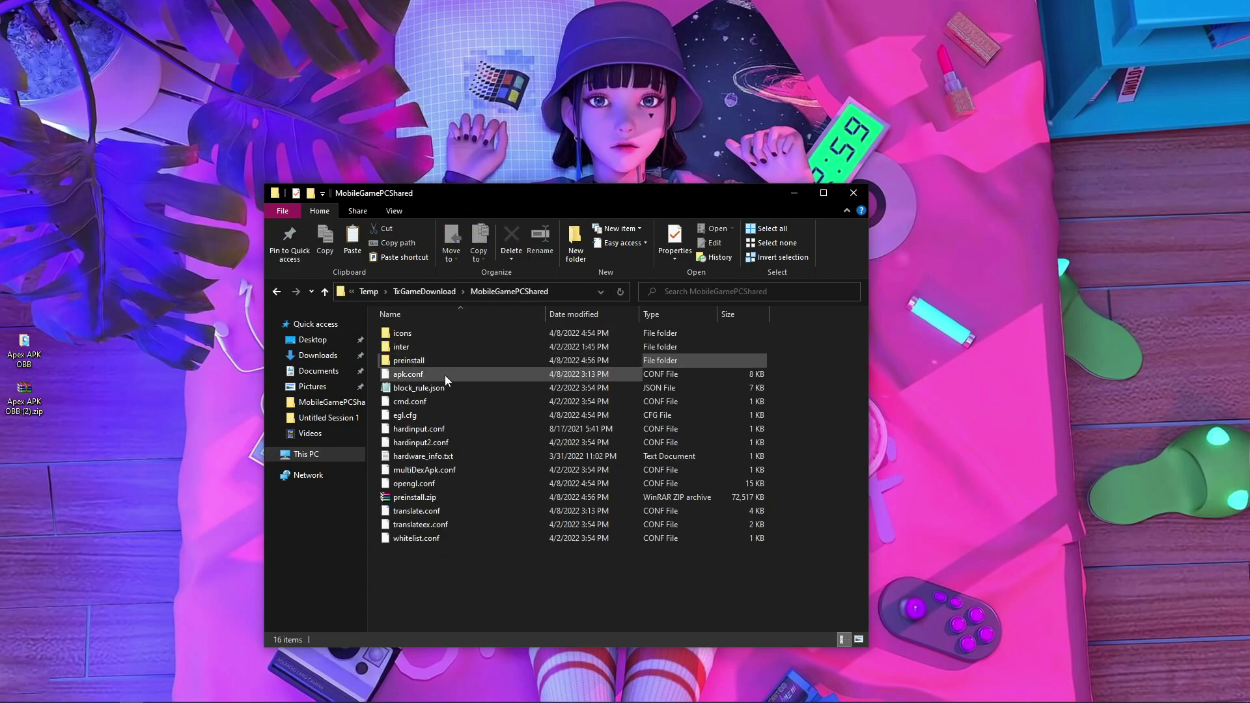
right_click(478, 573)
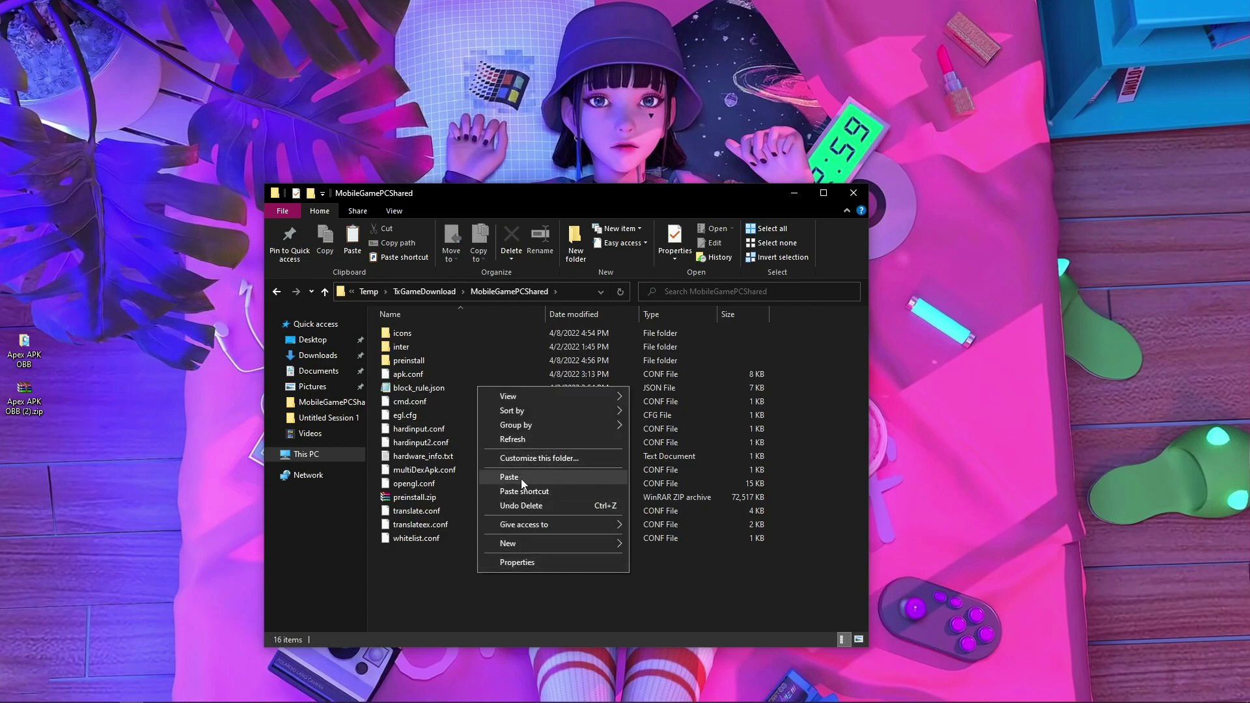
left_click(509, 477)
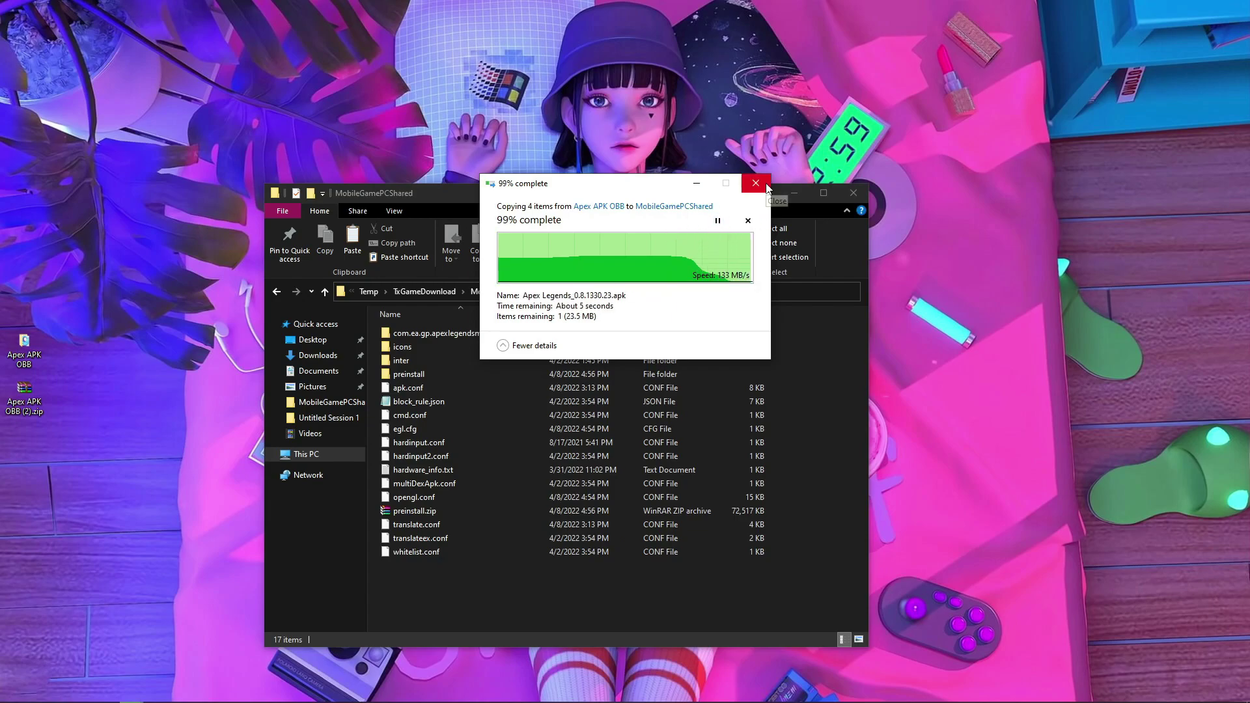
left_click(855, 193)
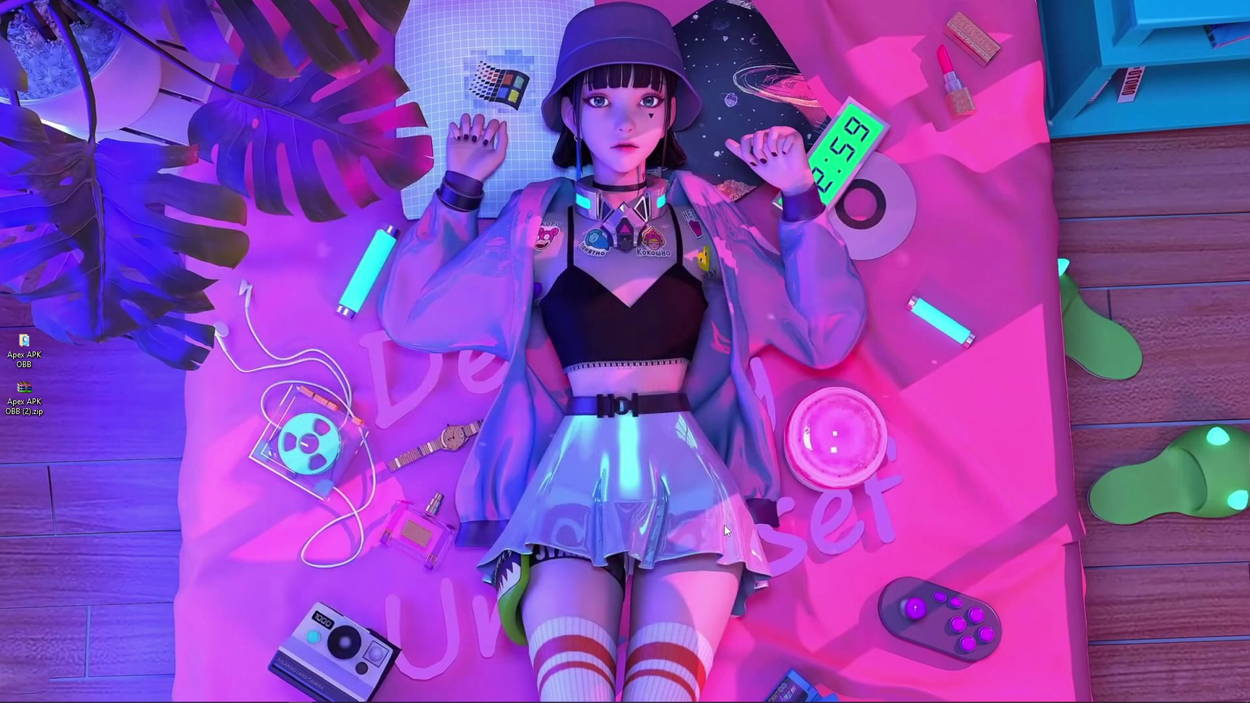
Bring the Gameloop emulator window to the front from the taskbar.
left_click(348, 696)
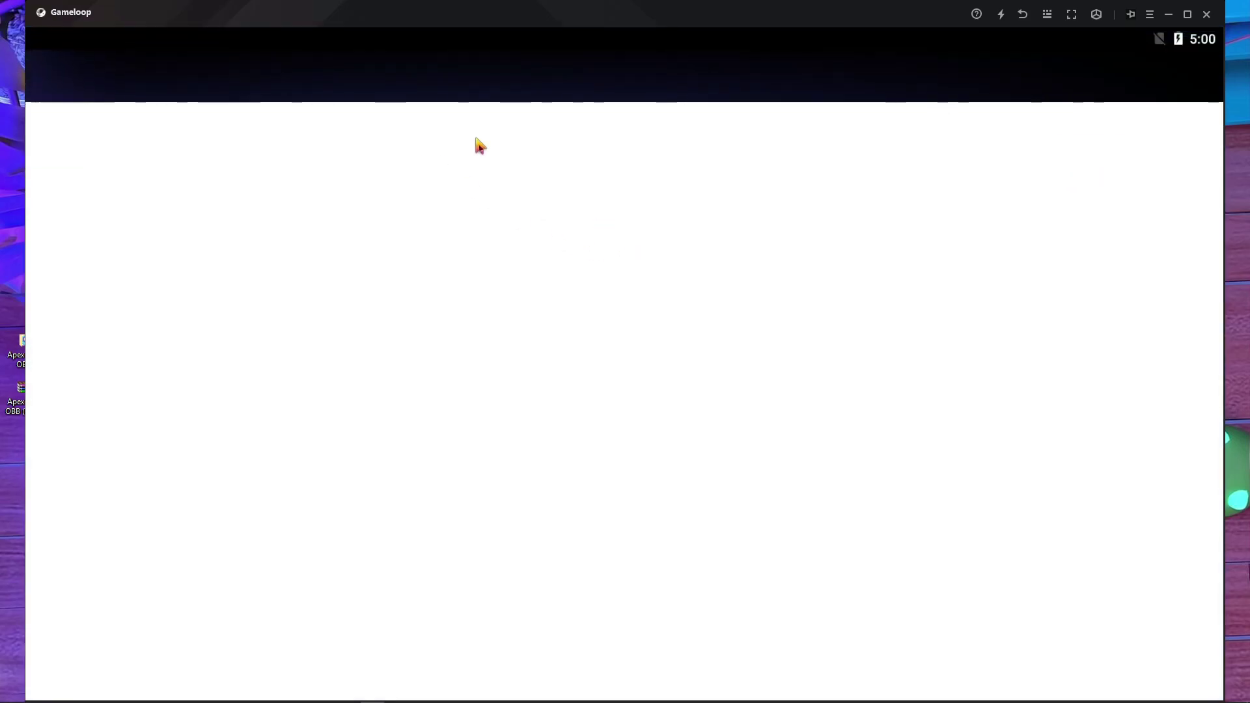
Search the web for 'es file explorer', scroll the results, then go back to the Android home screen.
left_click(420, 128)
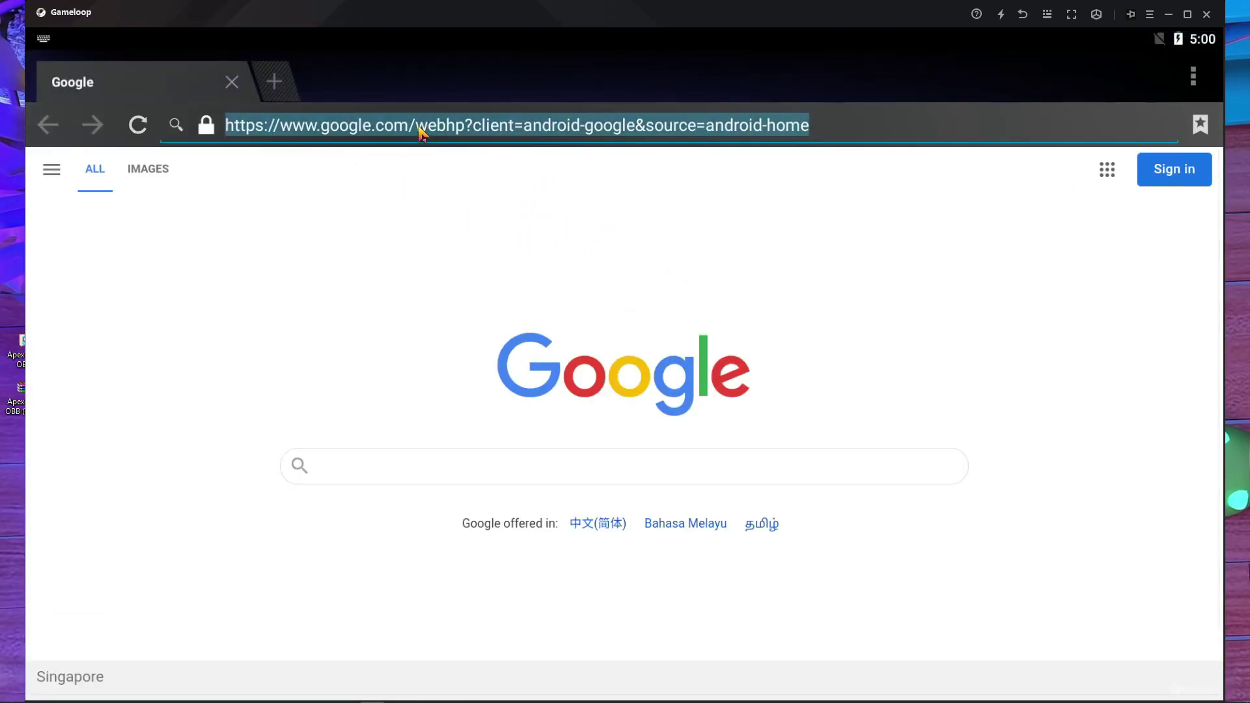
type("es")
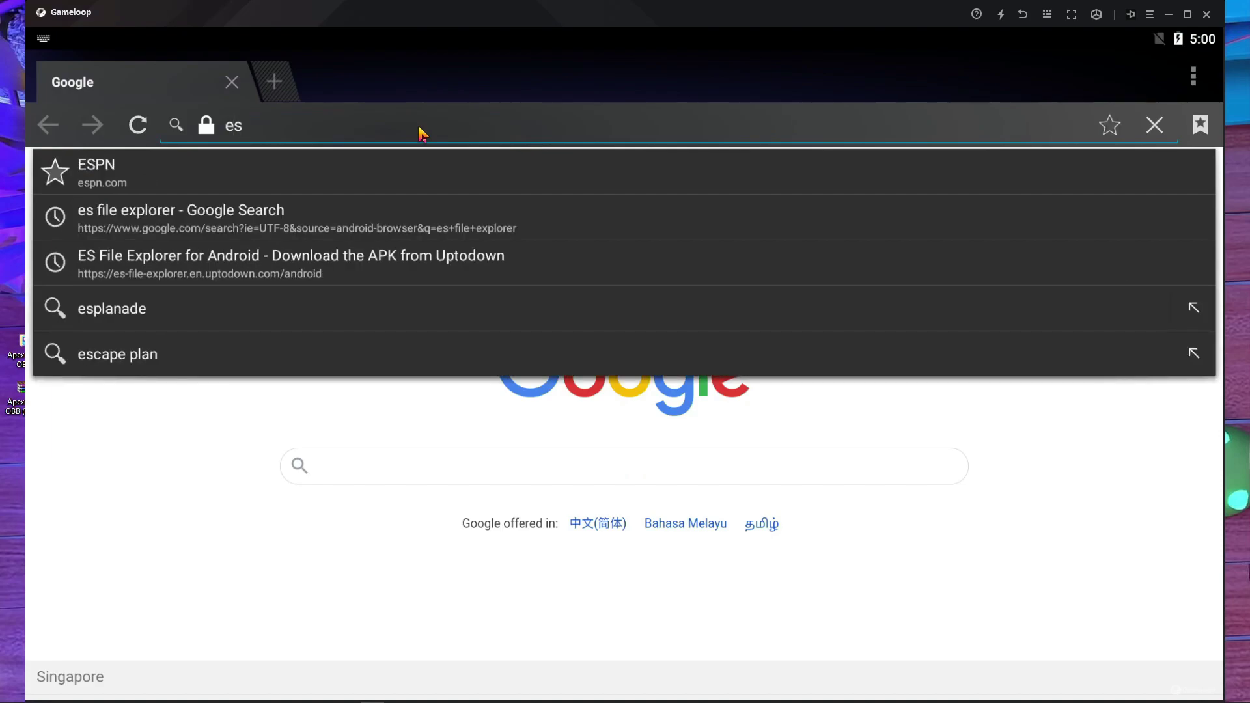
type(" file ex")
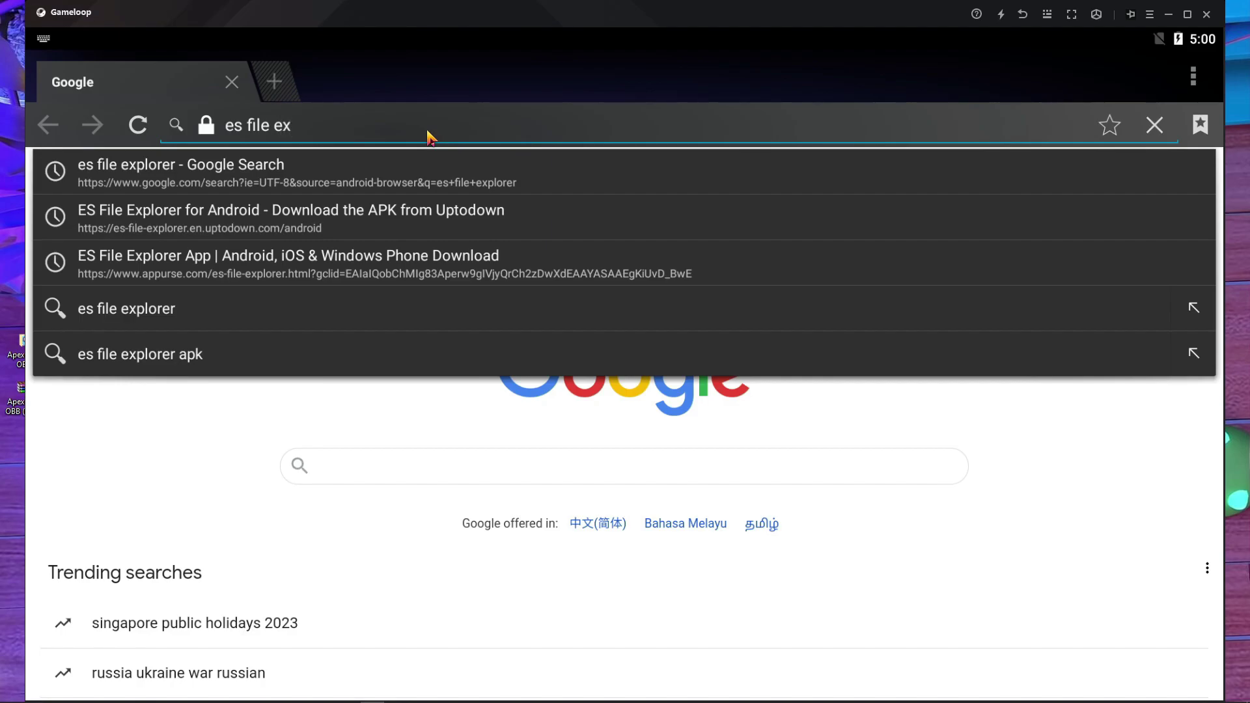
left_click(339, 186)
scroll(591, 378, "down", 2)
scroll(591, 360, "down", 3)
scroll(652, 417, "down", 1)
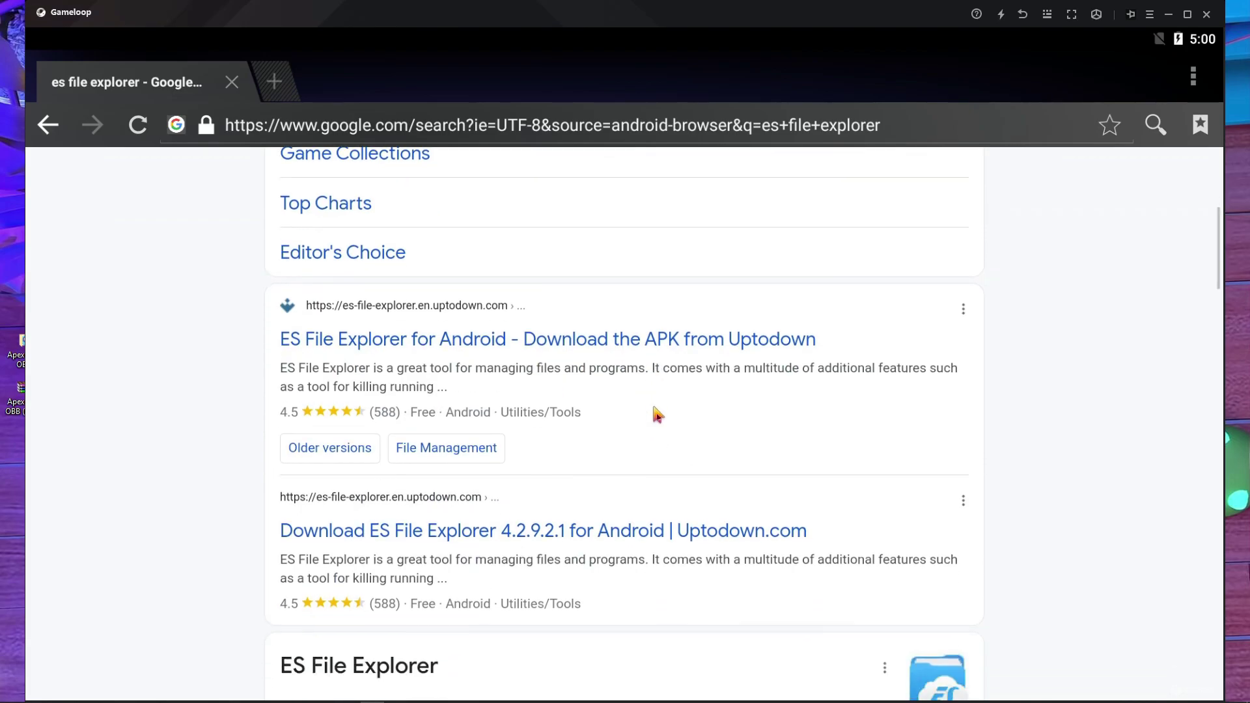
scroll(616, 530, "down", 1)
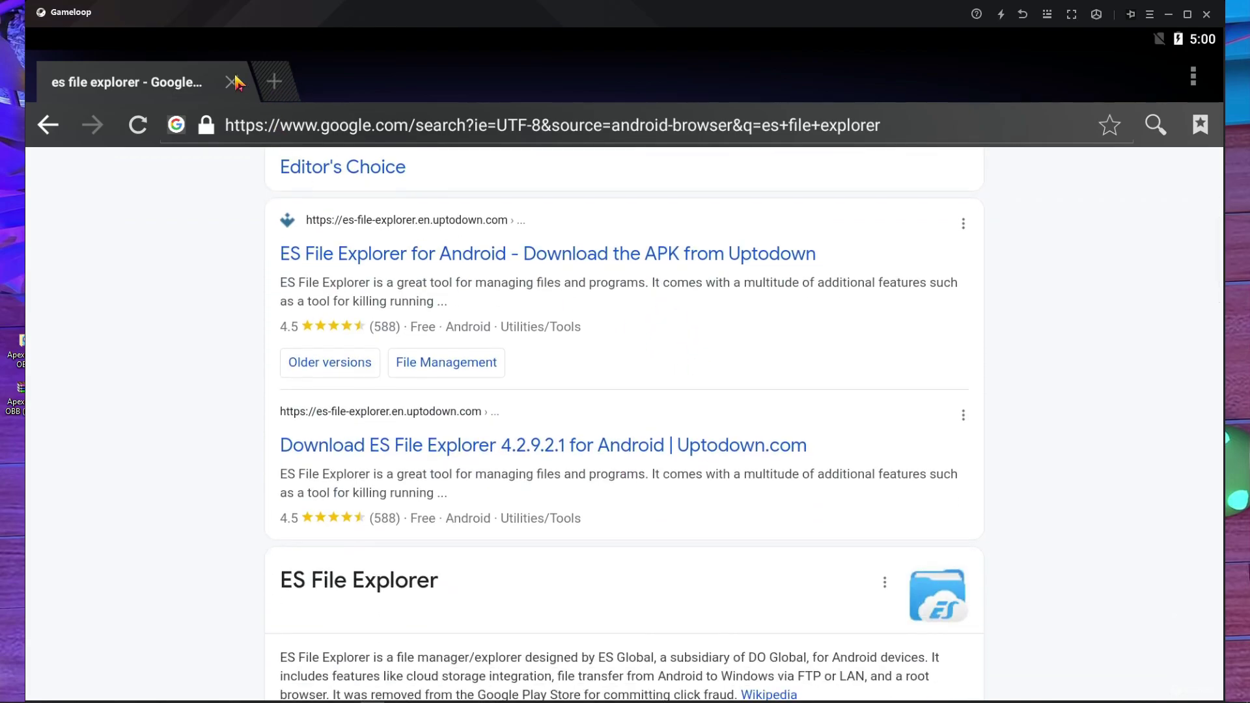
left_click(1021, 18)
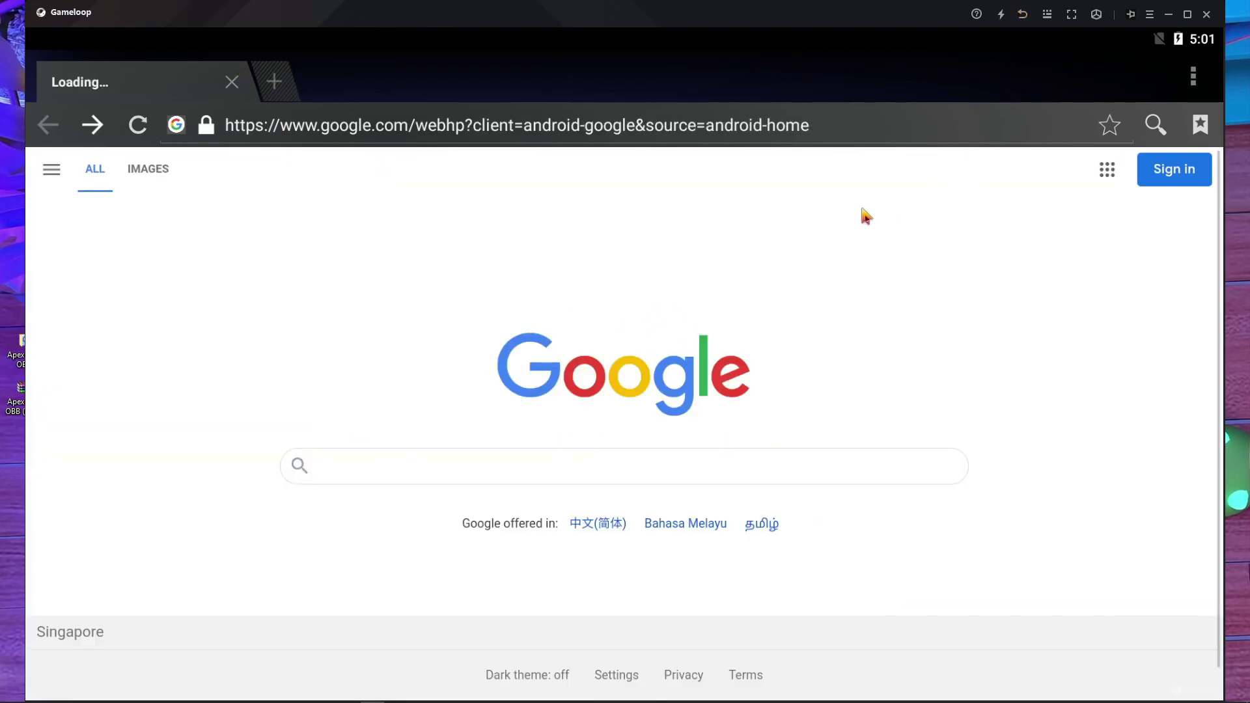
left_click(1024, 14)
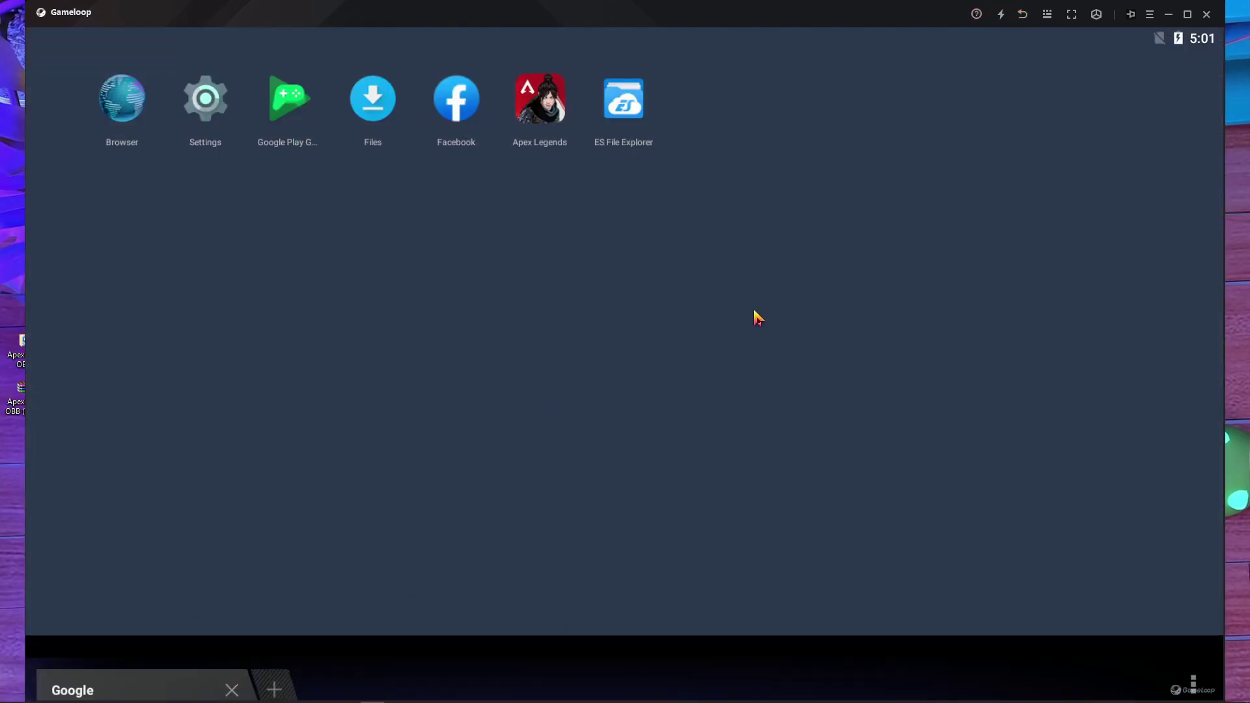
Launch ES File Explorer and browse Local storage to the /data/share1 folder.
left_click(640, 112)
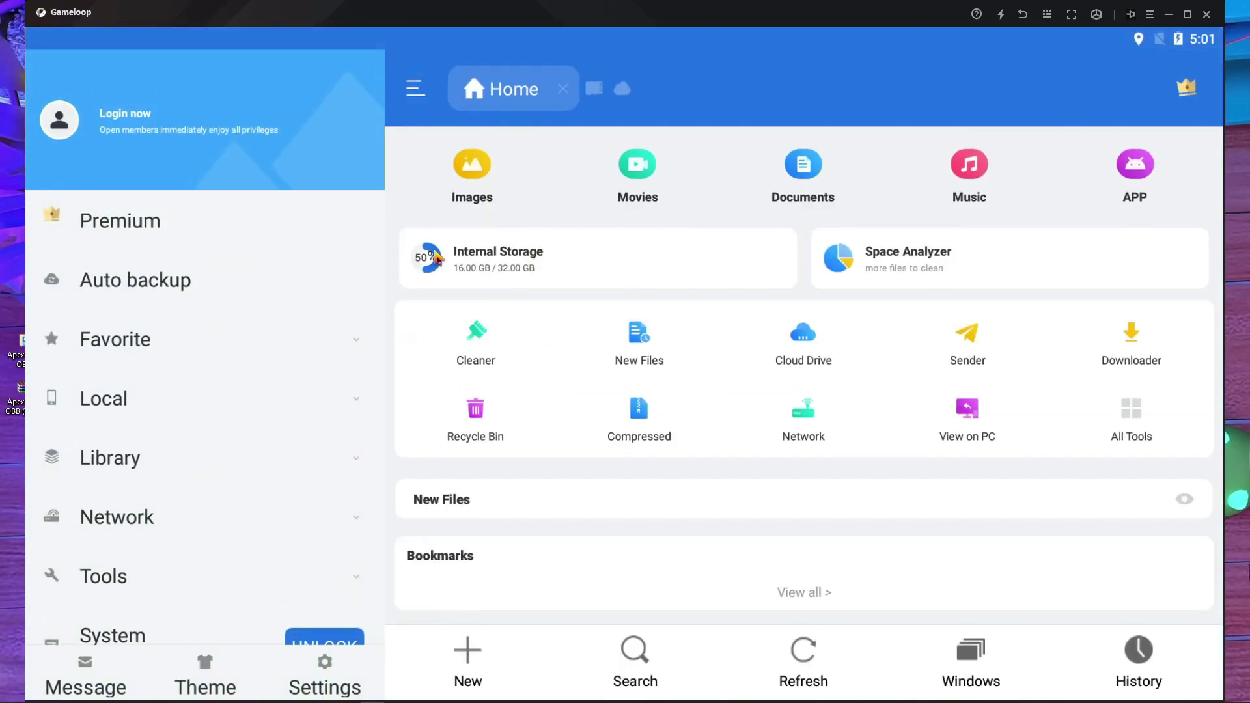
left_click(471, 248)
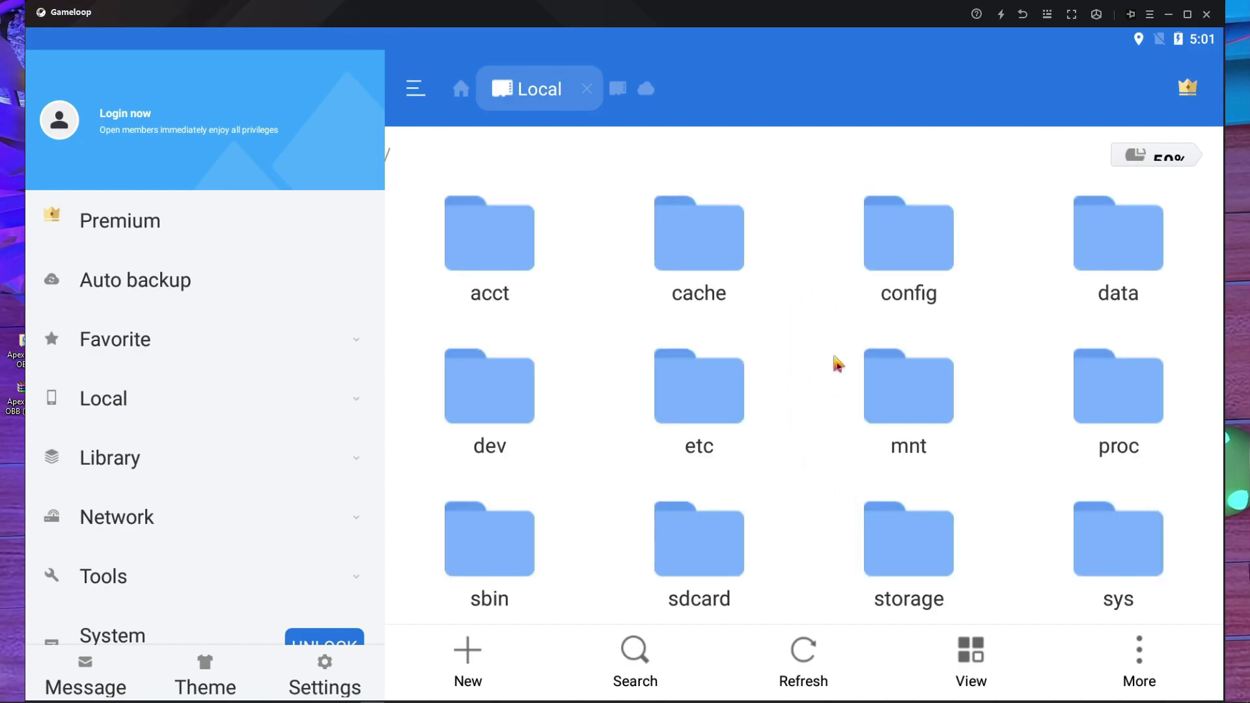
left_click(1128, 259)
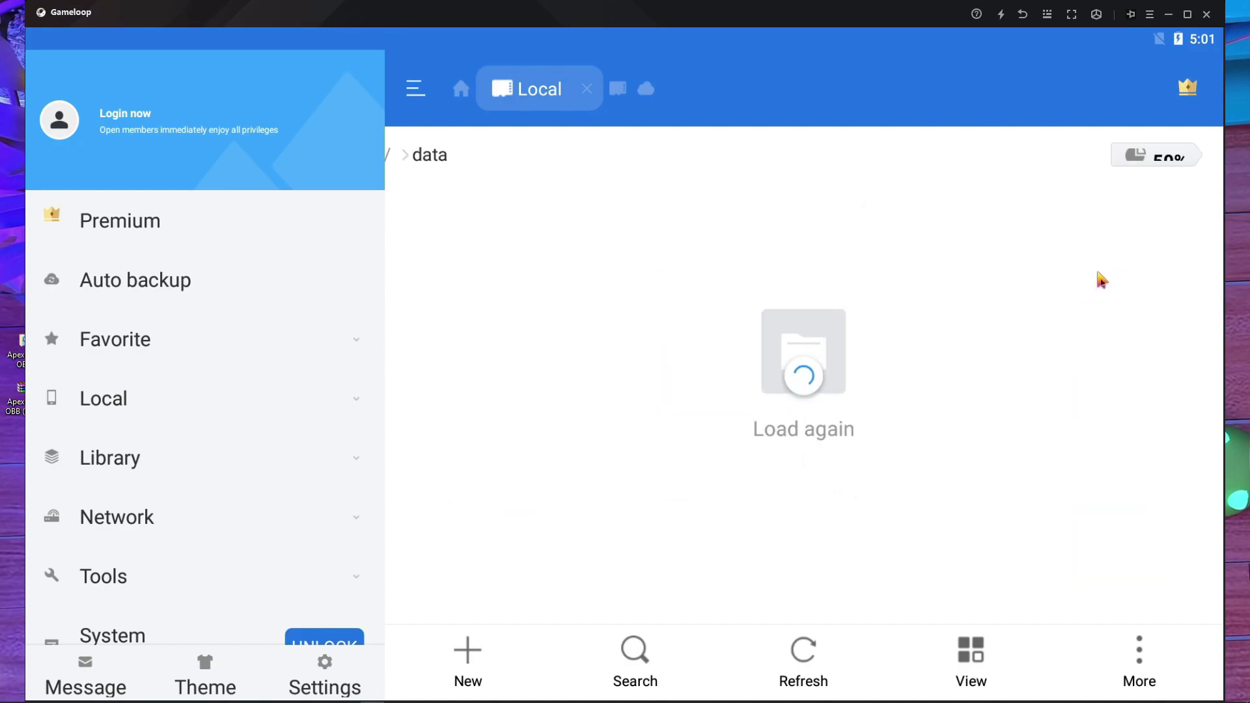
scroll(799, 481, "down", 3)
scroll(801, 456, "down", 8)
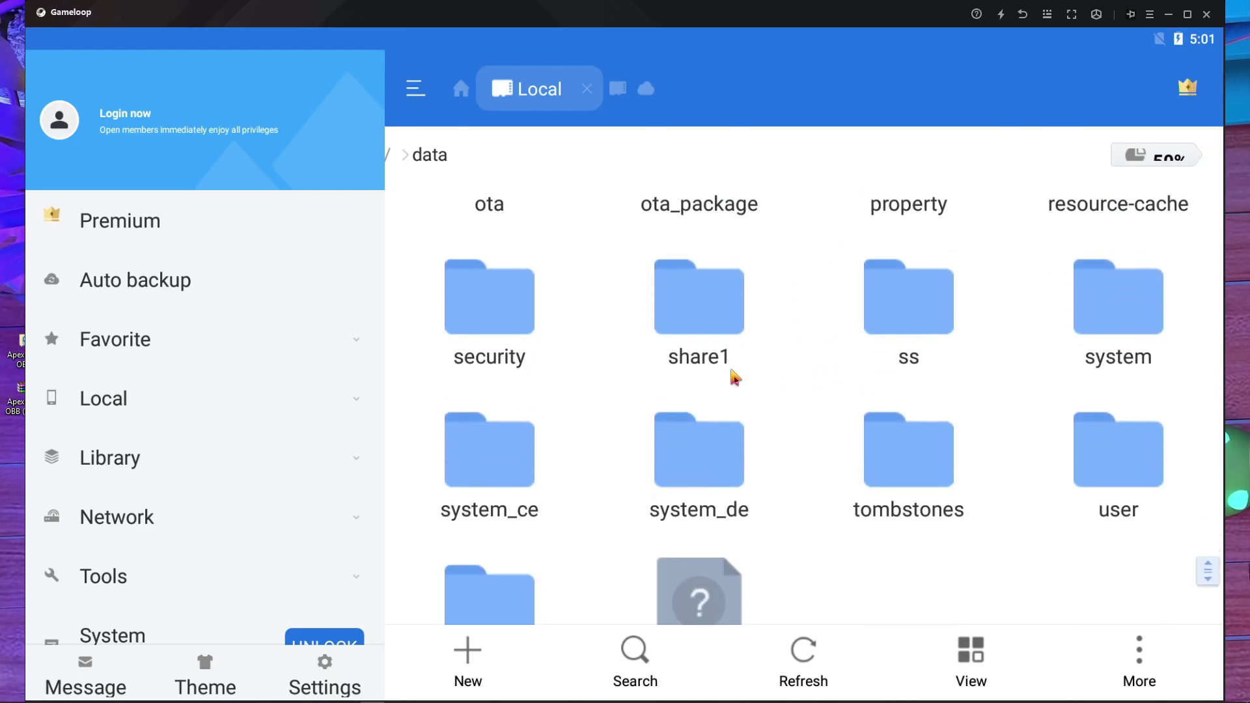
left_click(721, 326)
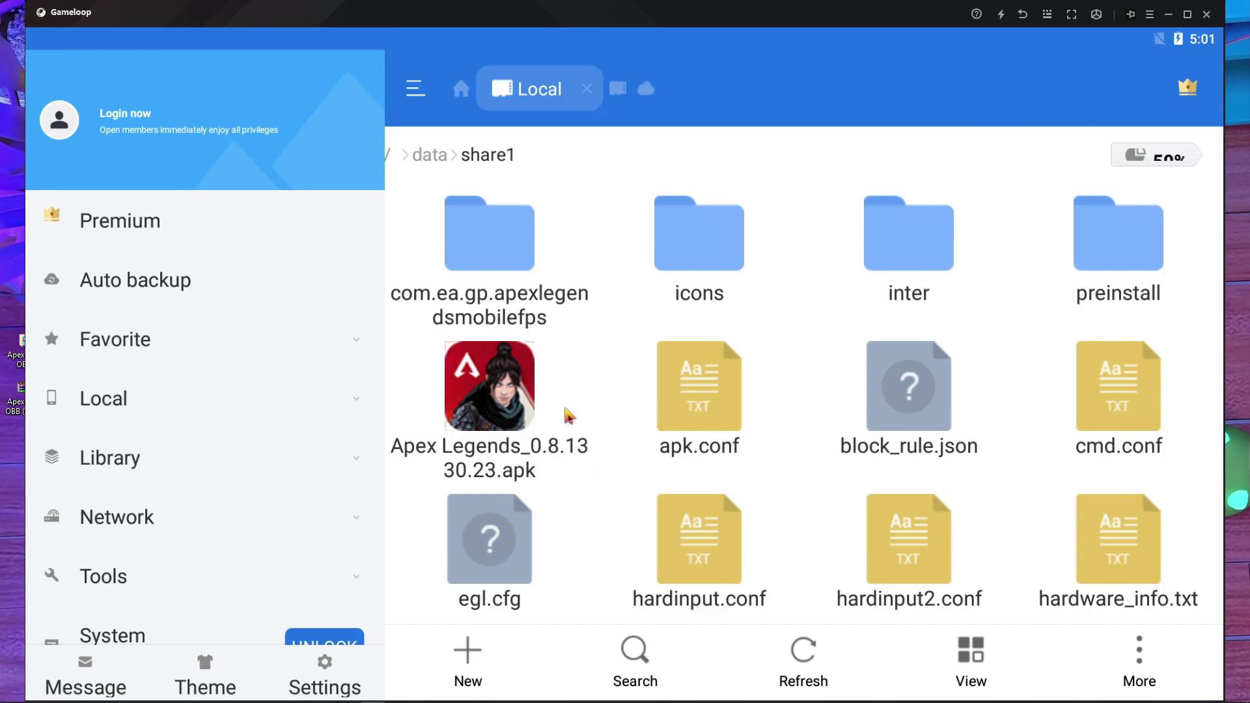
Install the Apex Legends_0.8.1330.23.apk update and return to the share1 listing when done.
left_click(530, 403)
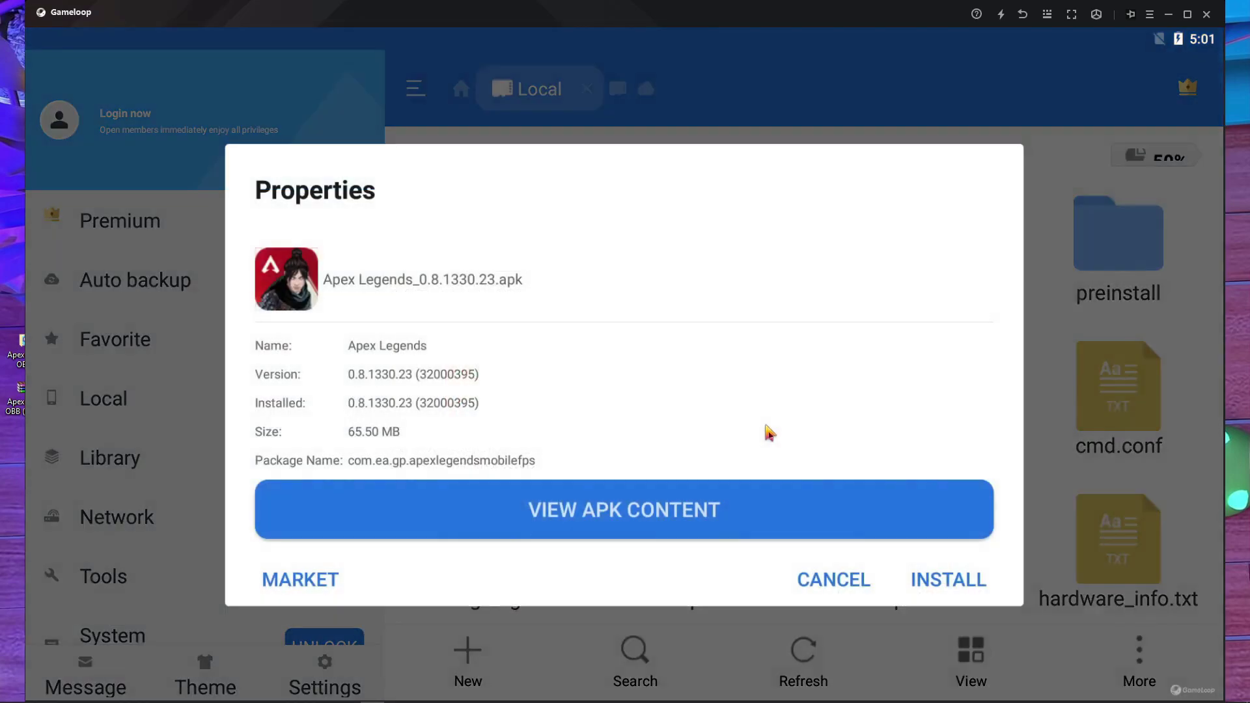
left_click(942, 582)
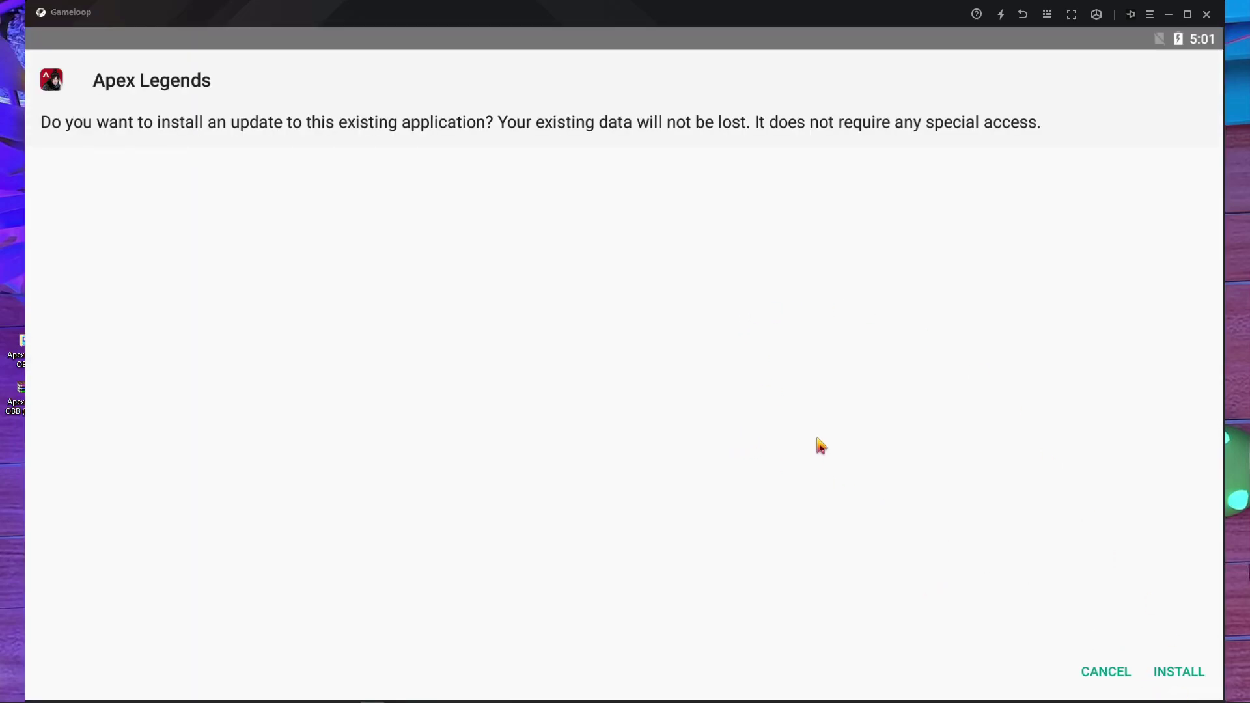
left_click(1182, 673)
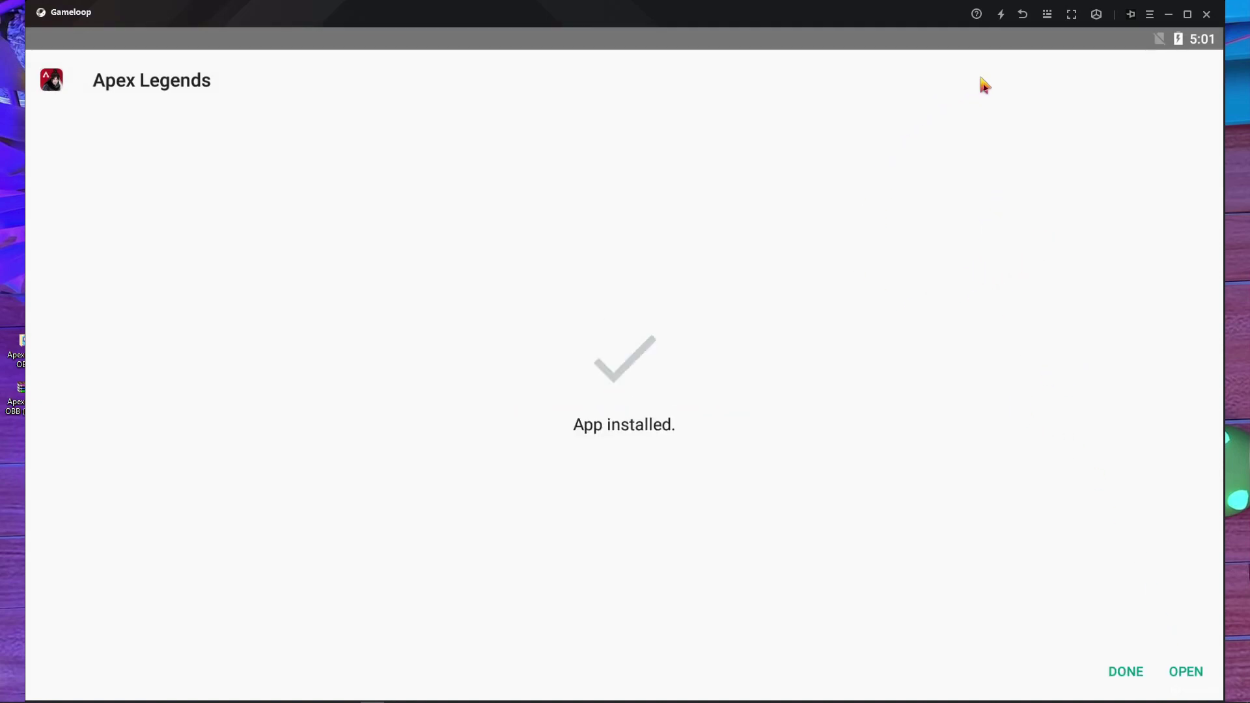
left_click(1127, 673)
left_click(1128, 677)
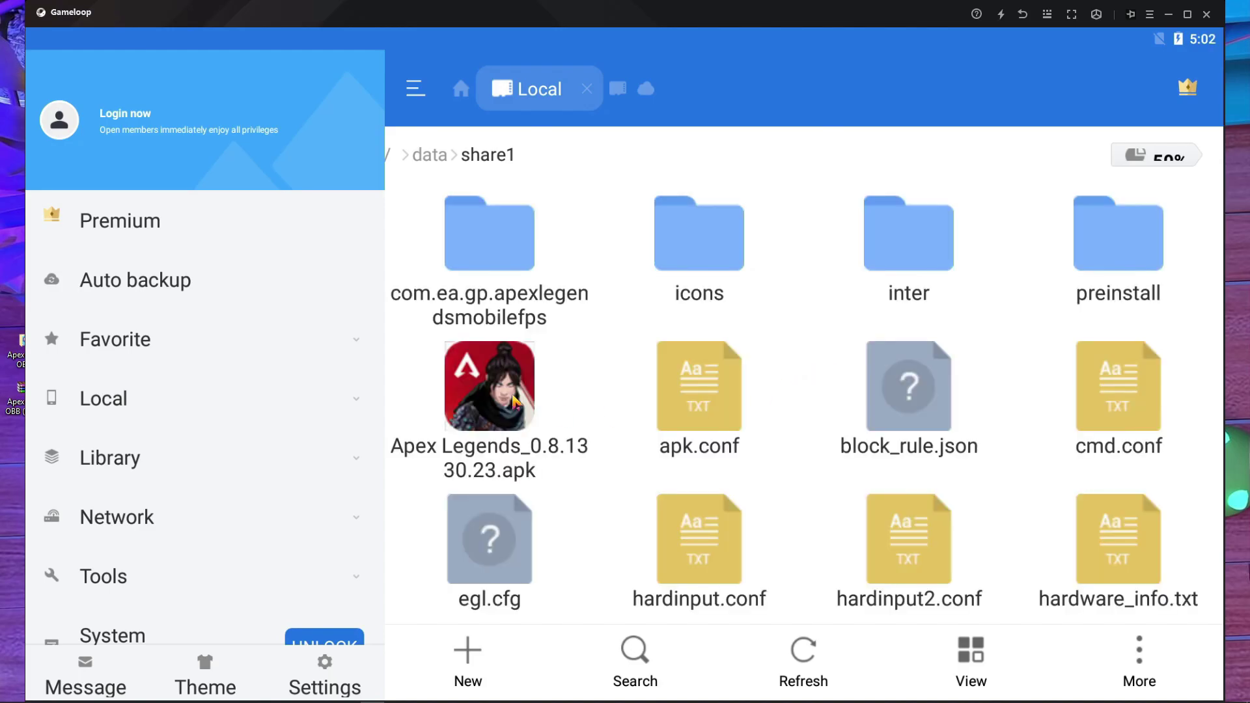
Copy com.ea.gp.apexlegendsmobilefps into Internal Storage/Android/obb, overwriting the existing folder, then restart the emulator.
left_click(493, 272)
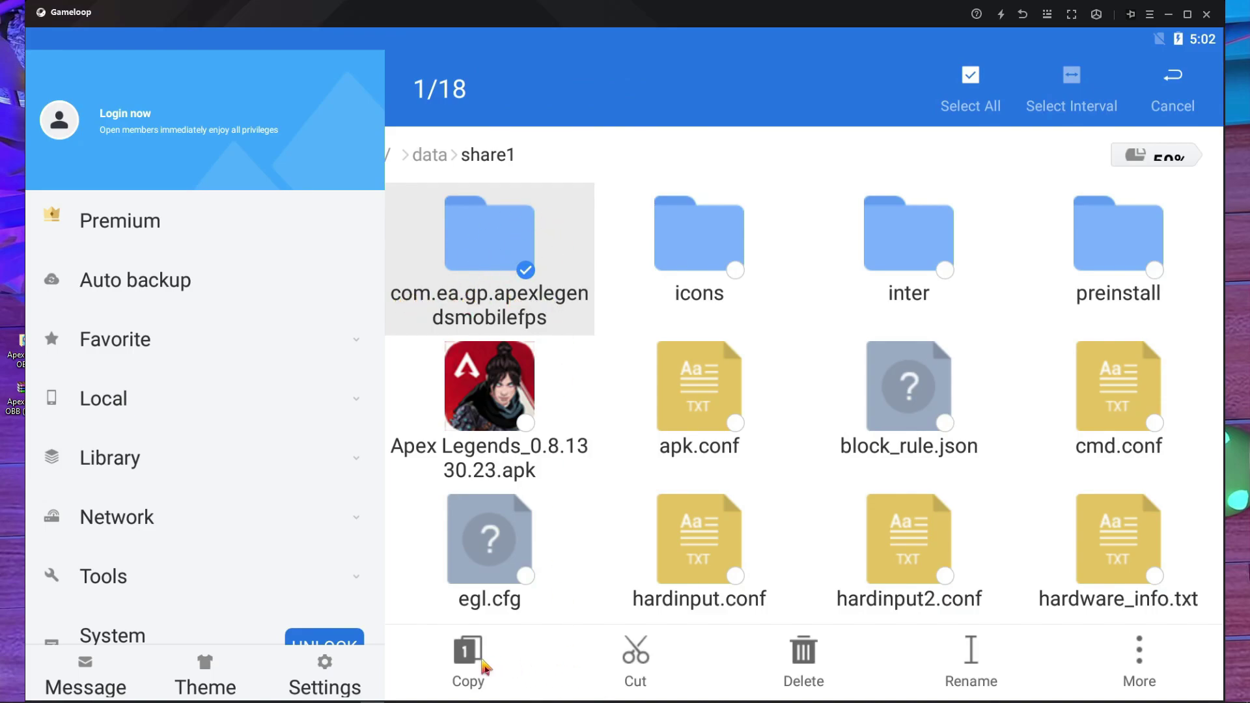
left_click(466, 665)
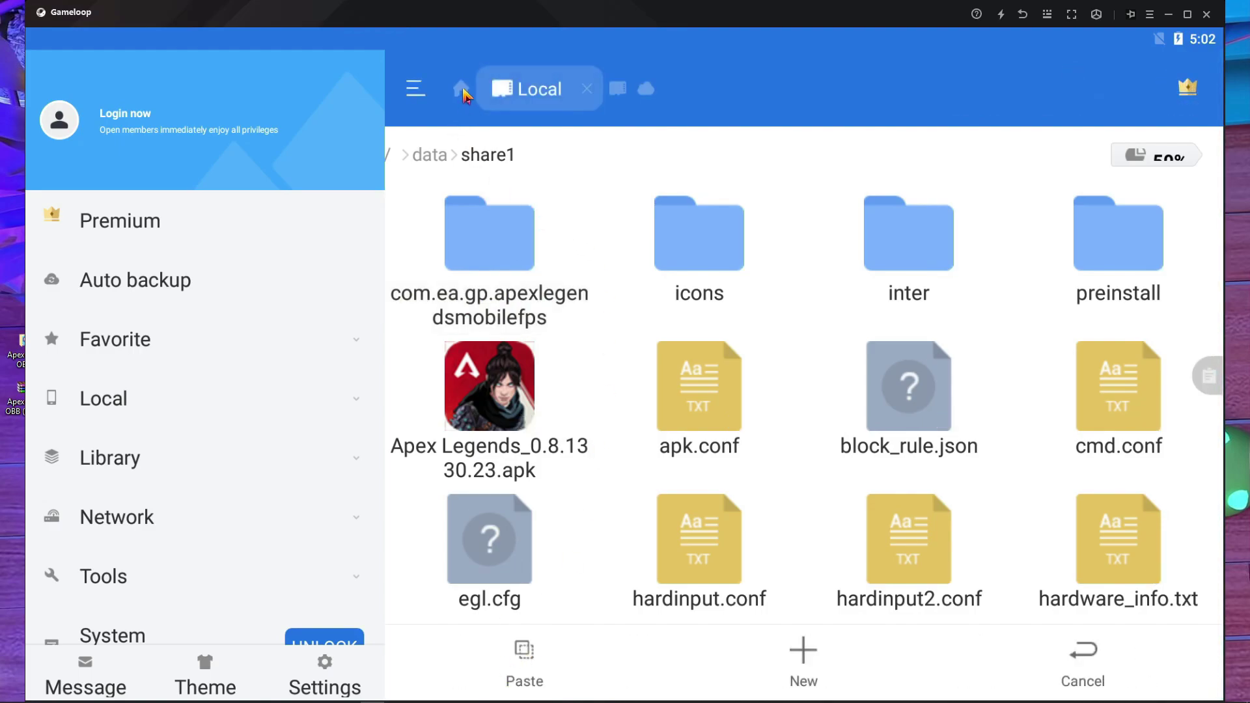
left_click(462, 90)
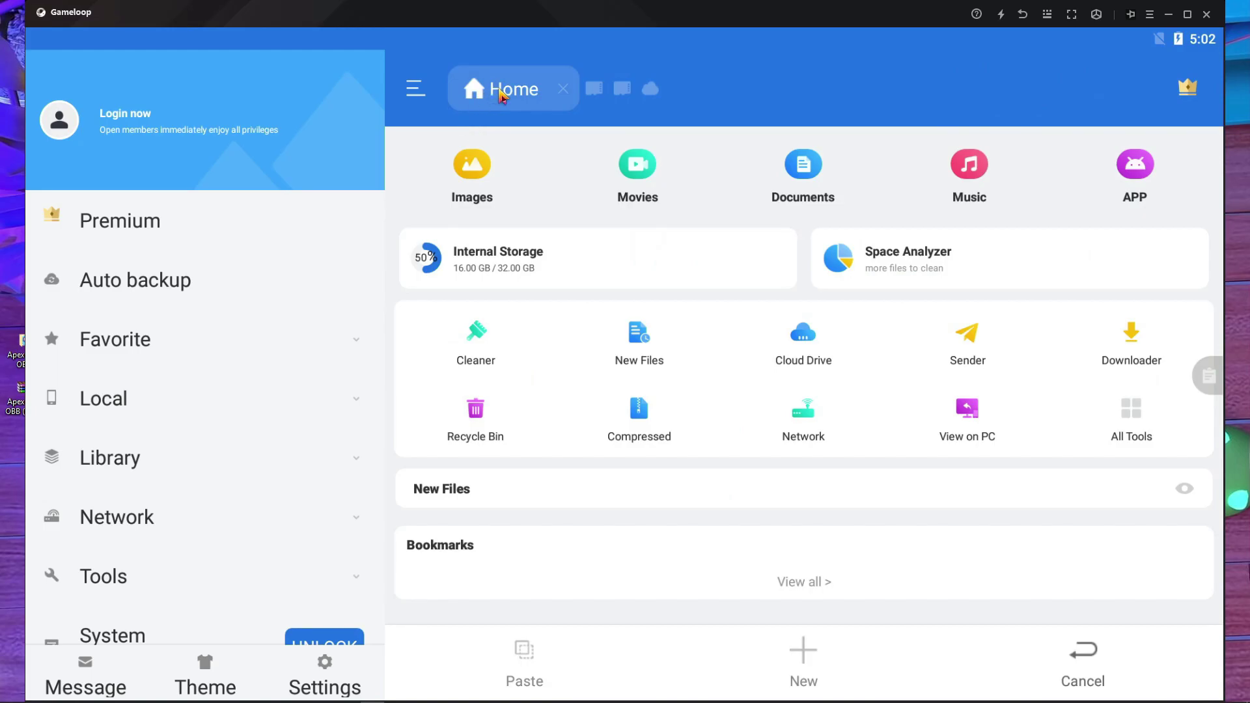
left_click(598, 262)
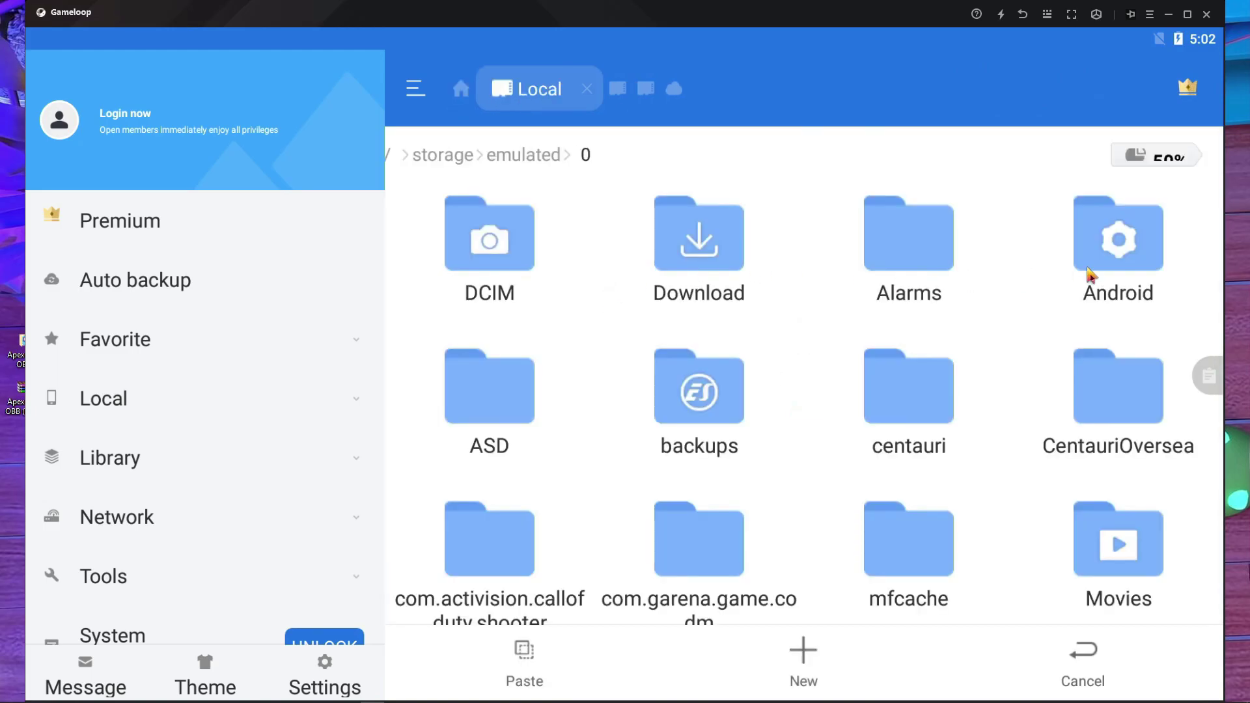
left_click(1111, 264)
left_click(680, 257)
left_click(531, 659)
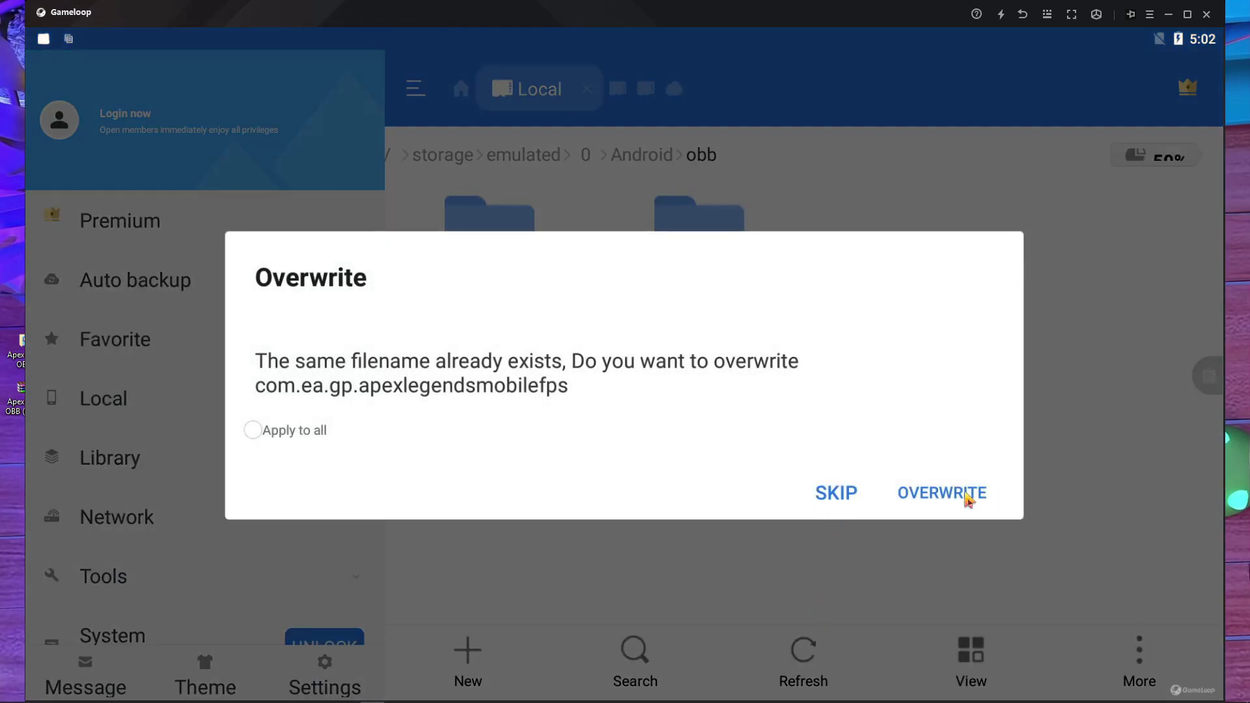
left_click(968, 497)
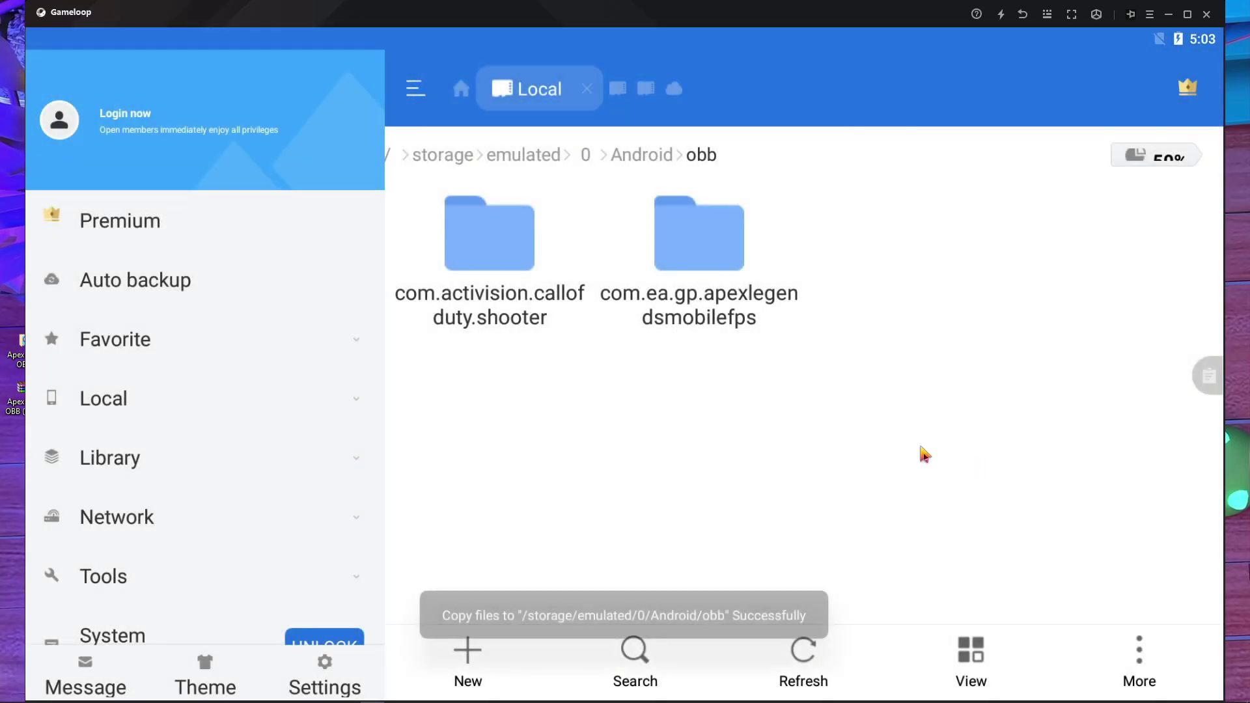
left_click(1023, 14)
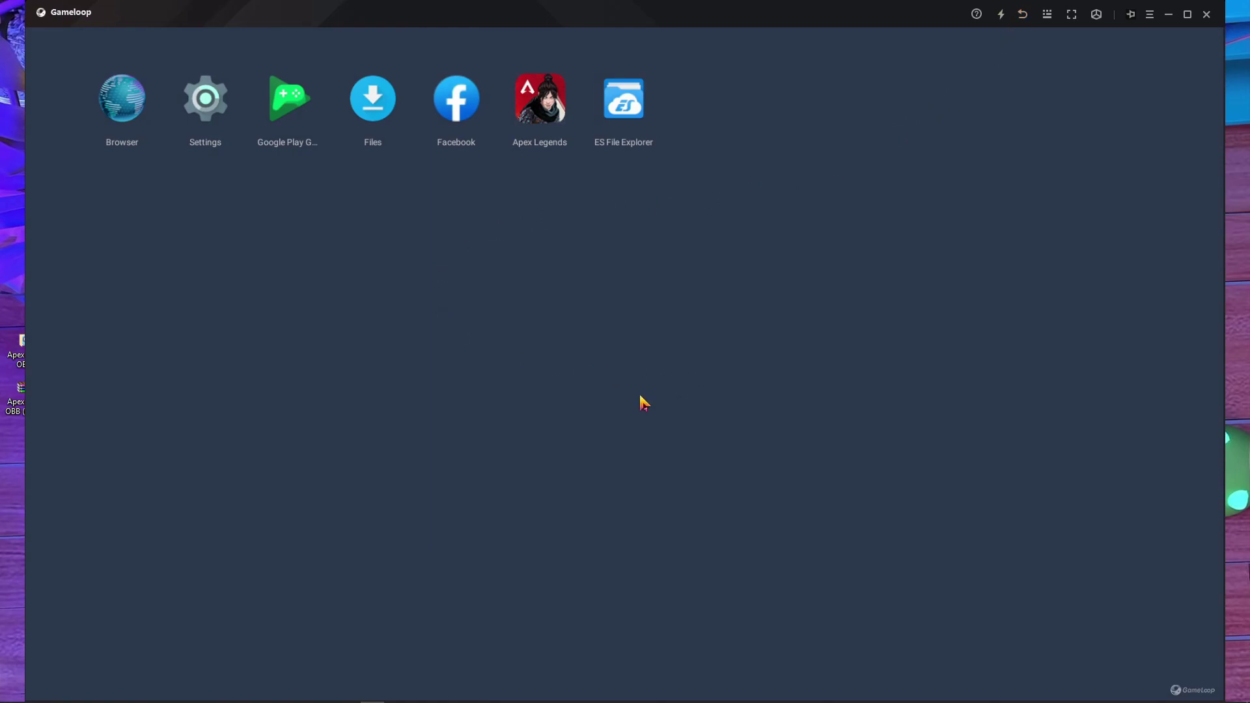
Search 'google play' in the browser, open the Play Store, then return to the home screen.
left_click(138, 104)
left_click(452, 128)
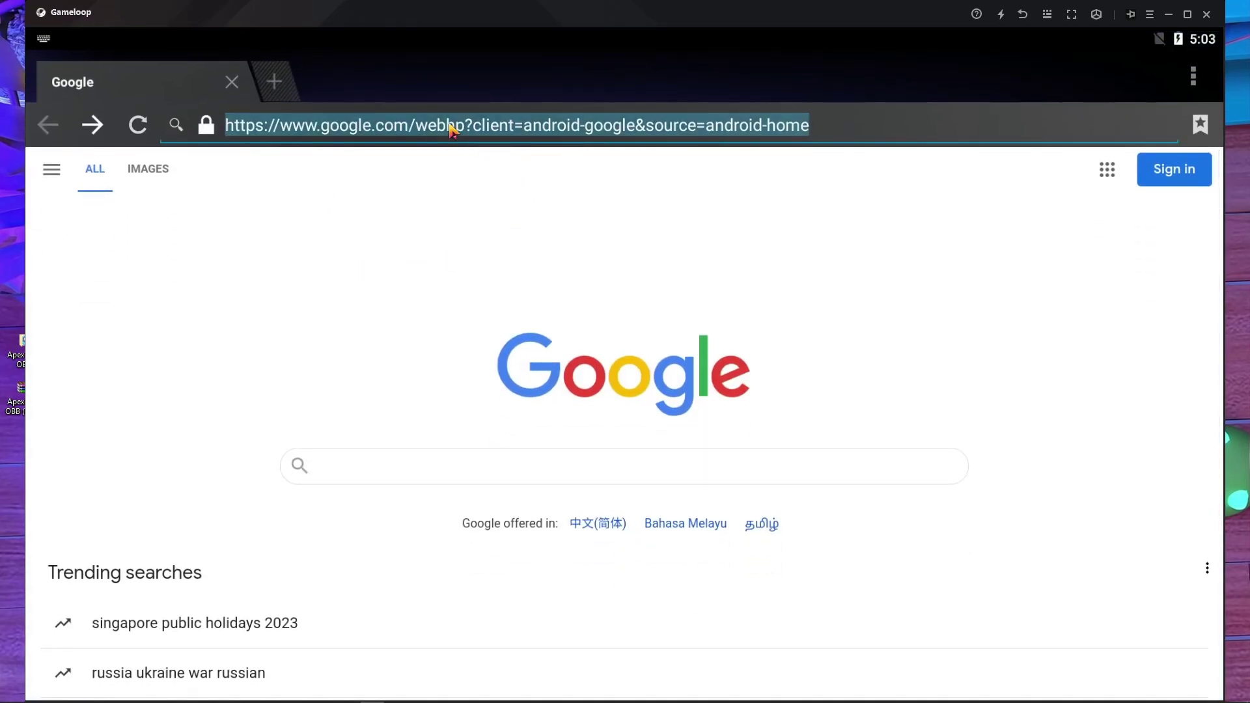
type("gle")
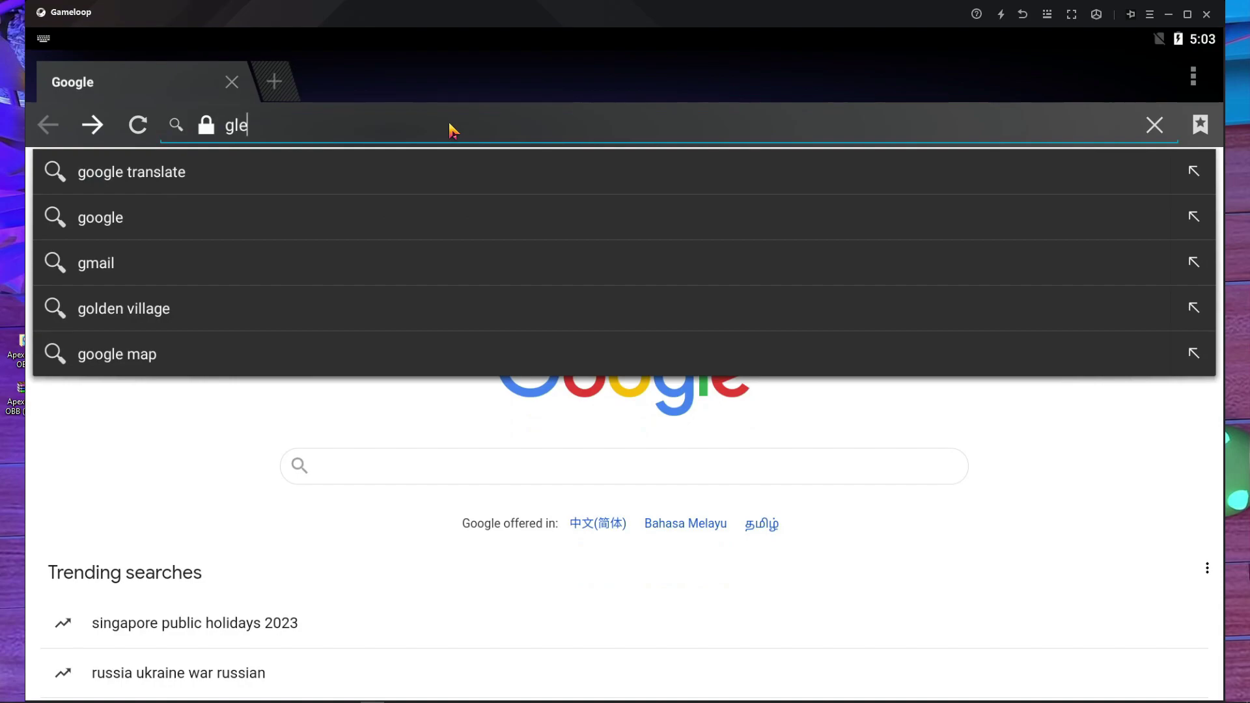
key("BackSpace")
key("BackSpace")
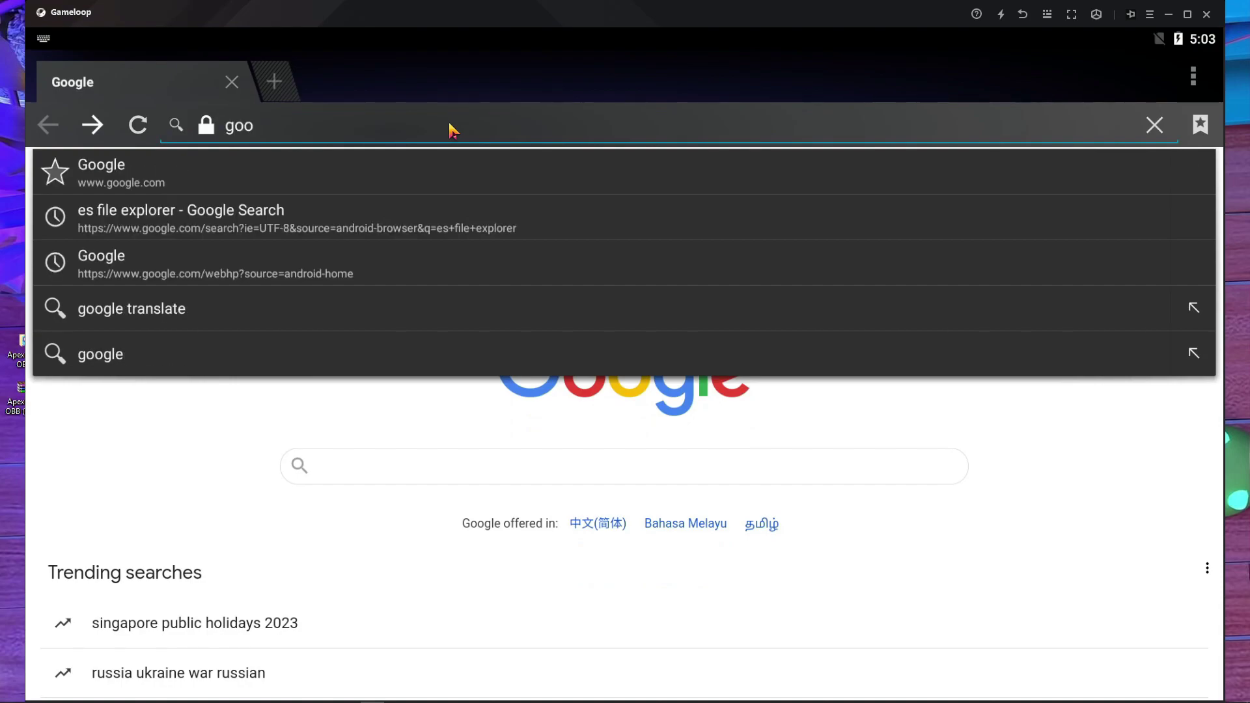
type("oogle ")
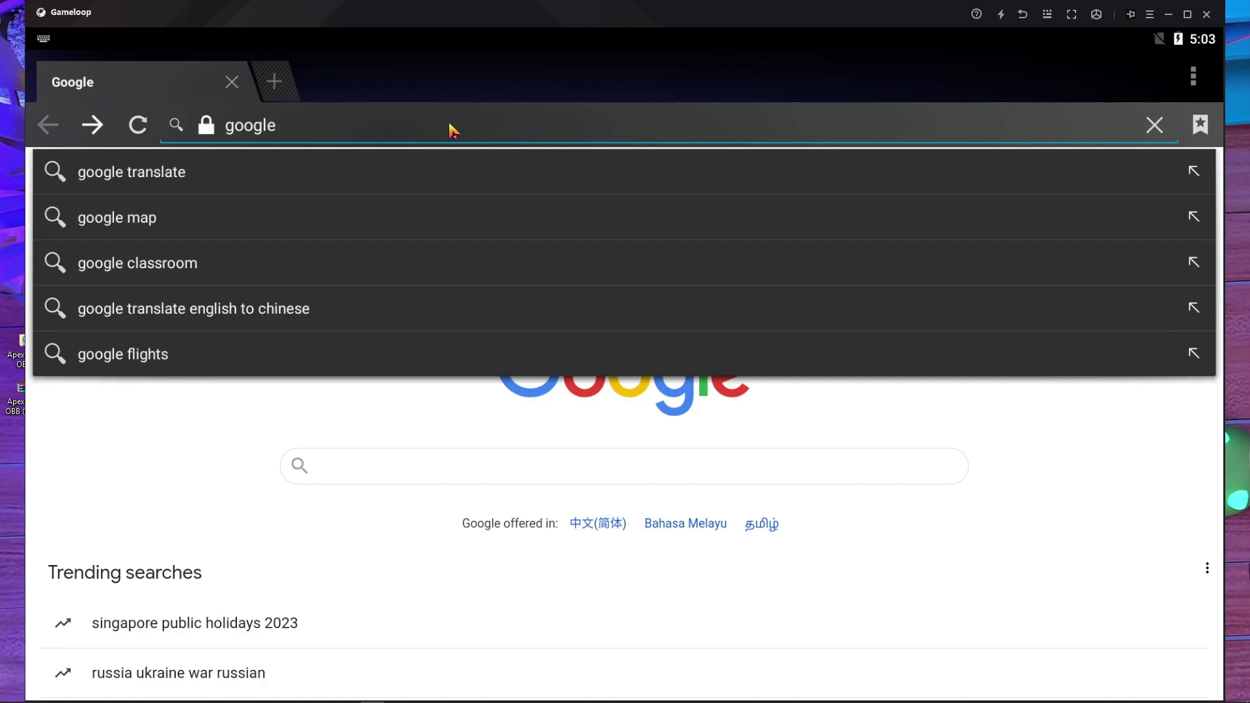
type("play")
key("Return")
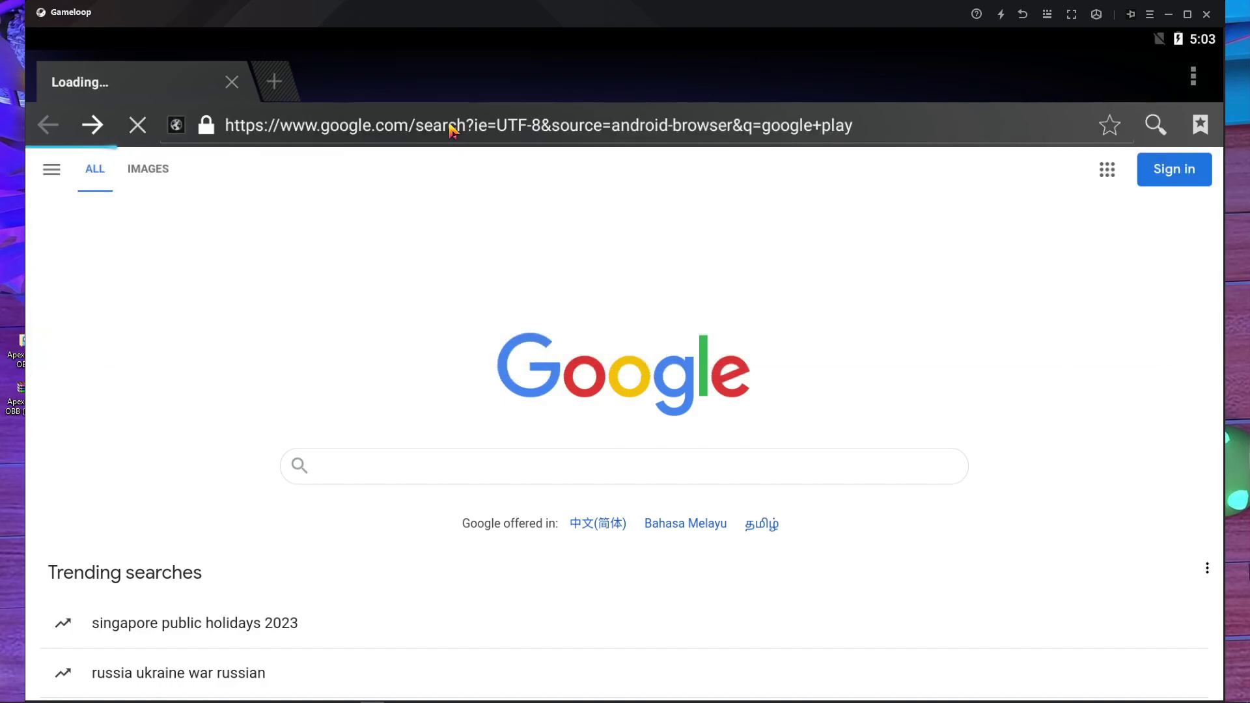
left_click(417, 353)
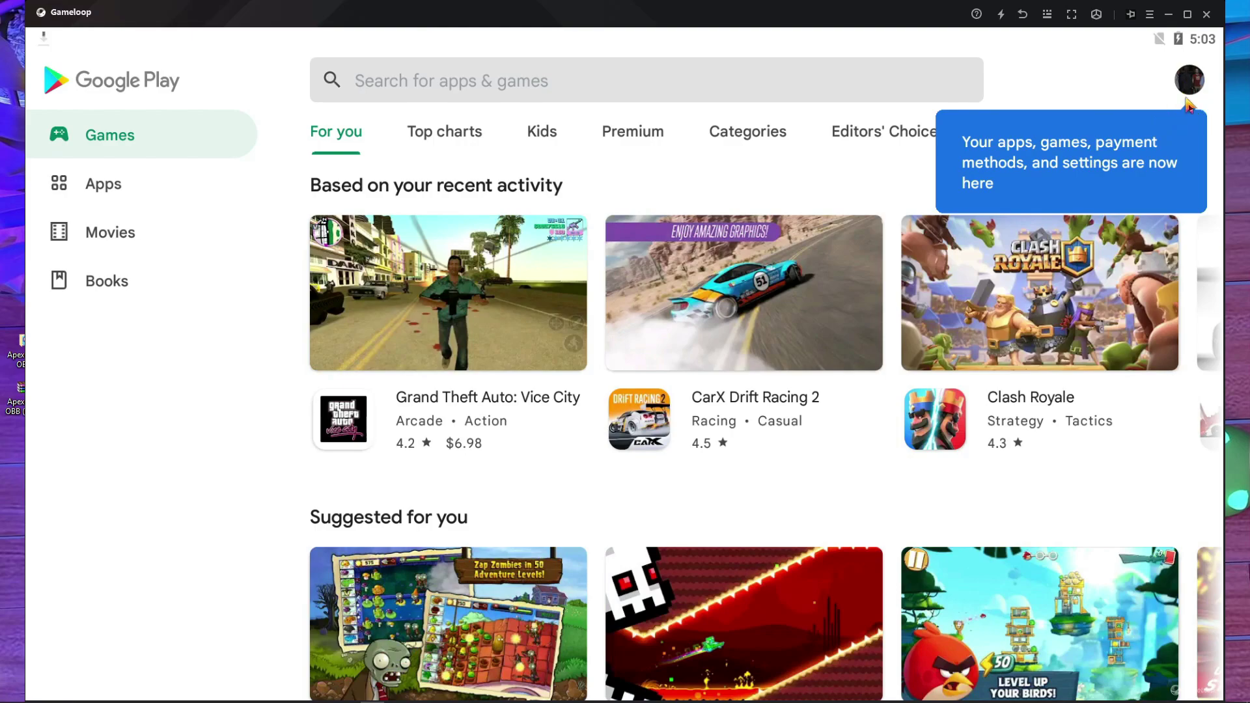
left_click(1022, 16)
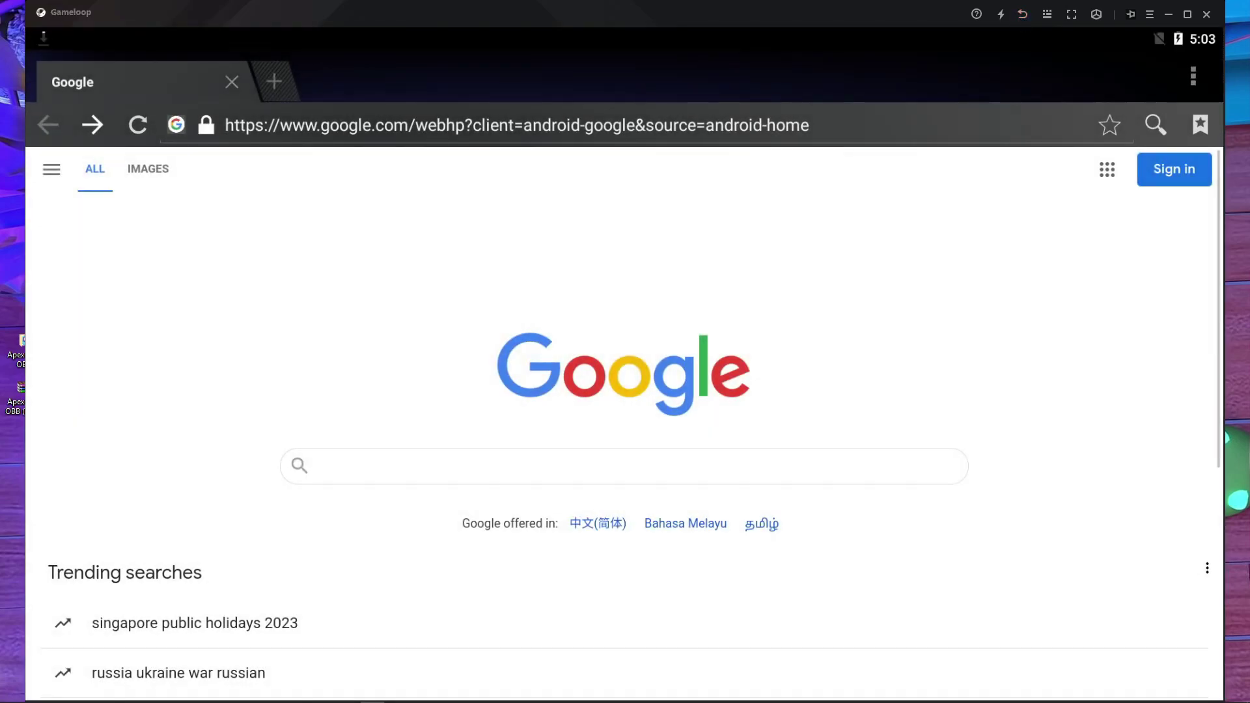
left_click(1022, 15)
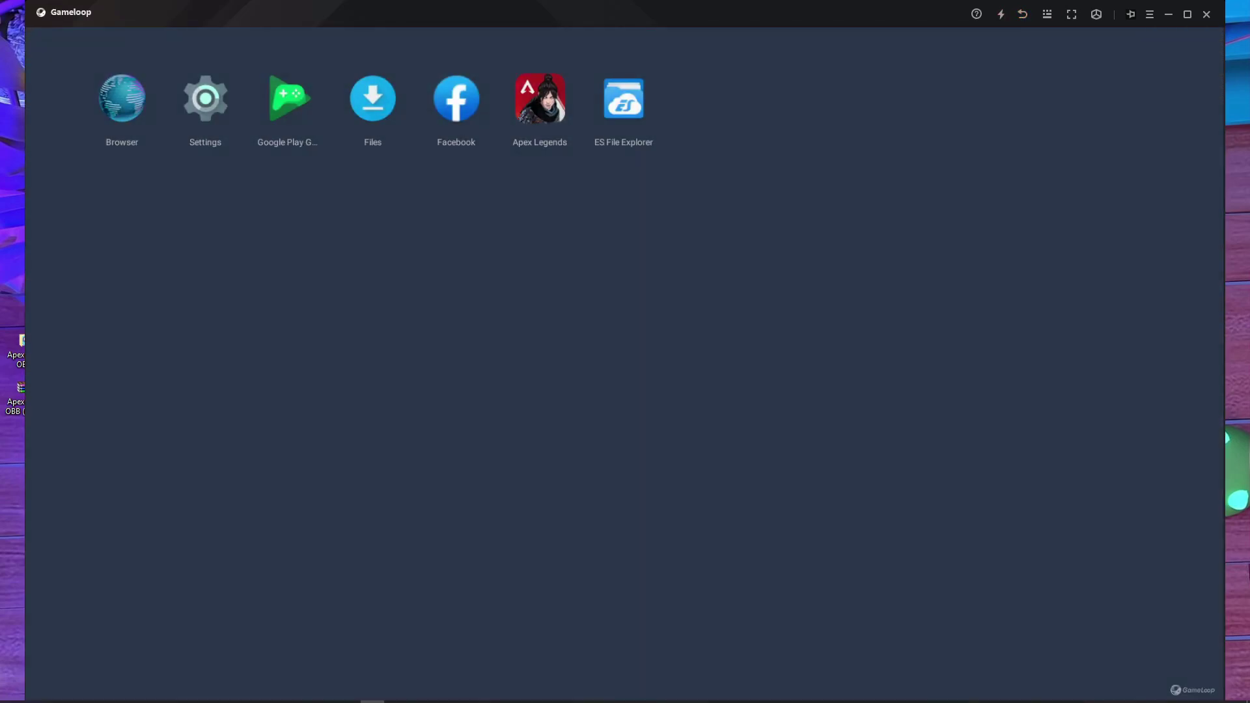
Check the WARP connection panel in the system tray, then return to the emulator.
left_click(1106, 695)
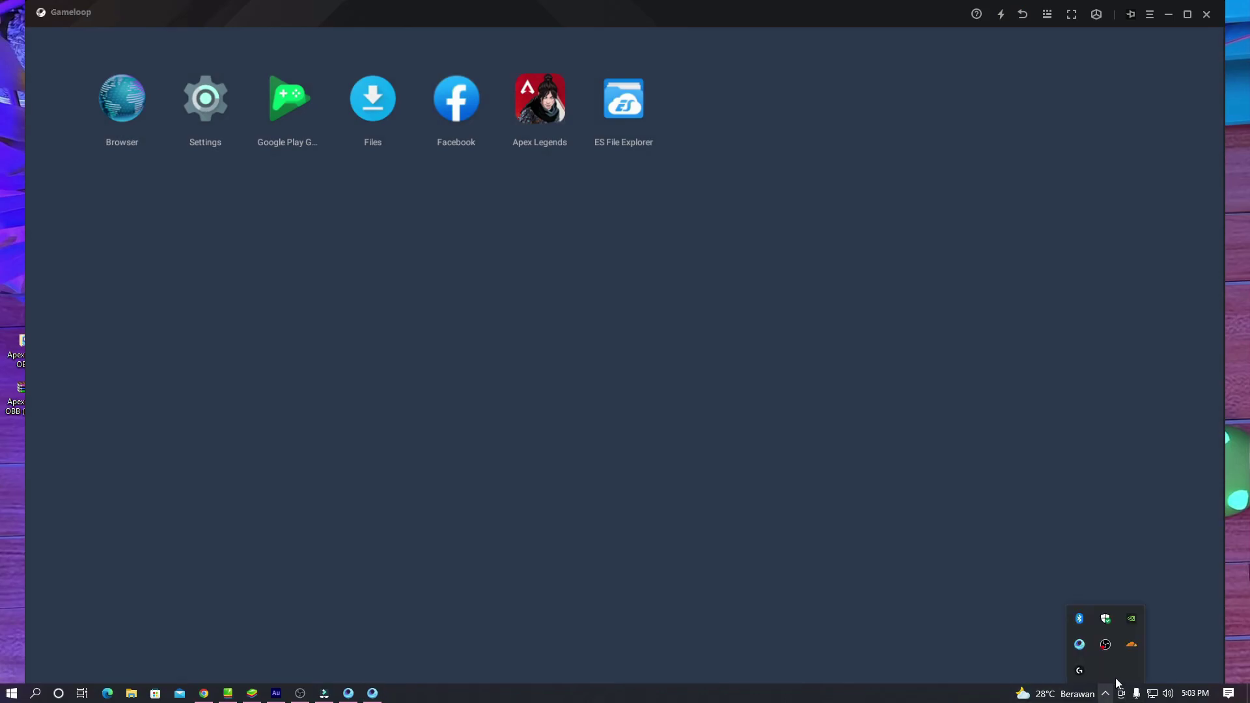
left_click(1132, 647)
left_click(835, 506)
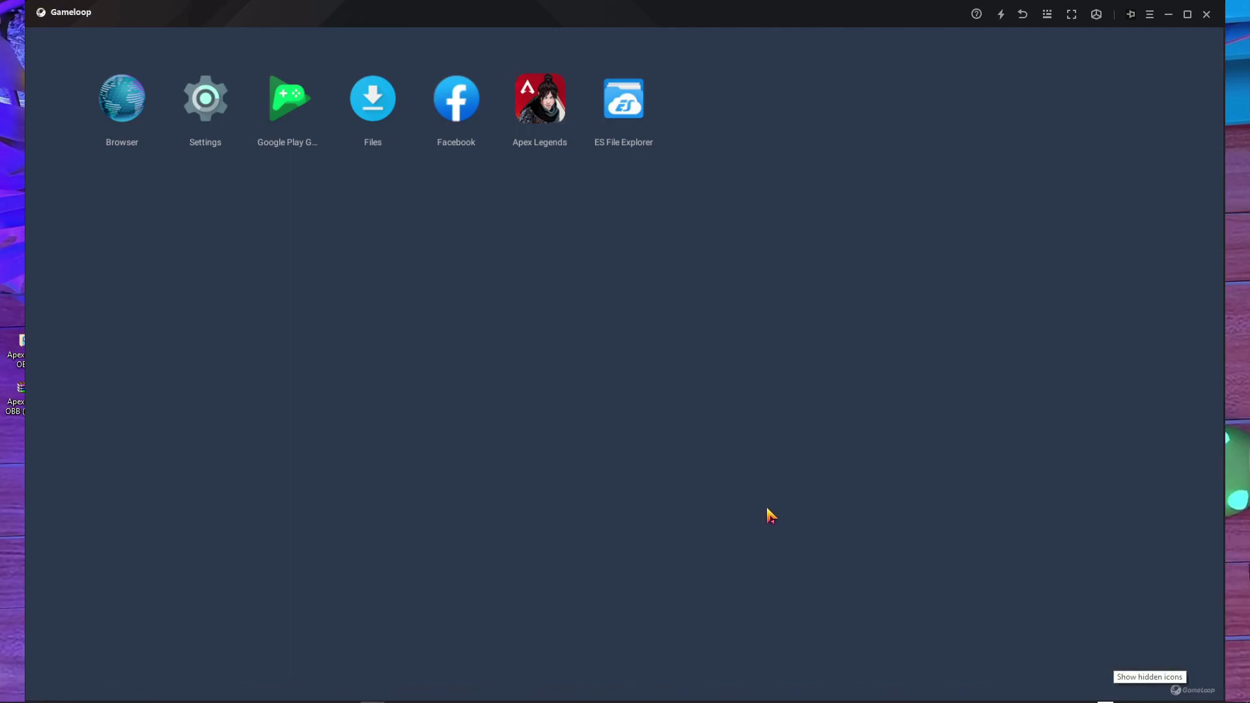
left_click(1105, 694)
left_click(610, 245)
Launch Apex Legends and close the All Perks Mode, Two Day Challenge Event and other promos.
left_click(542, 101)
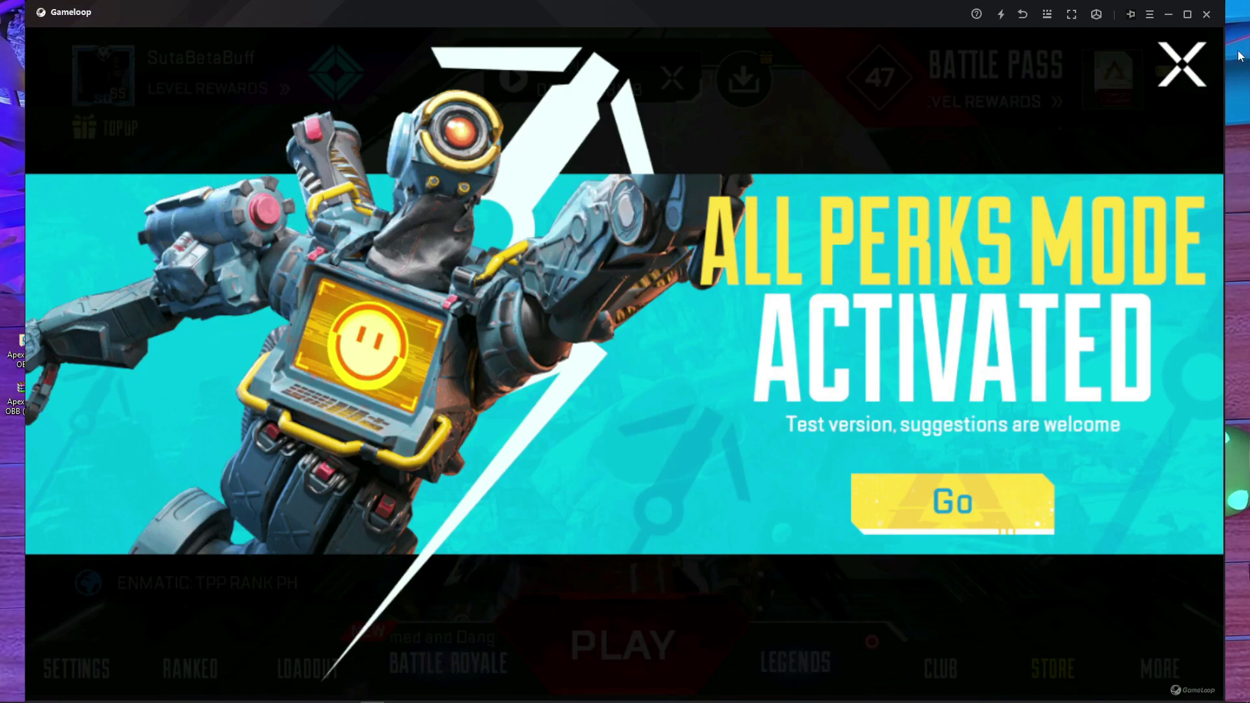
left_click(1185, 73)
left_click(1189, 77)
left_click(1189, 77)
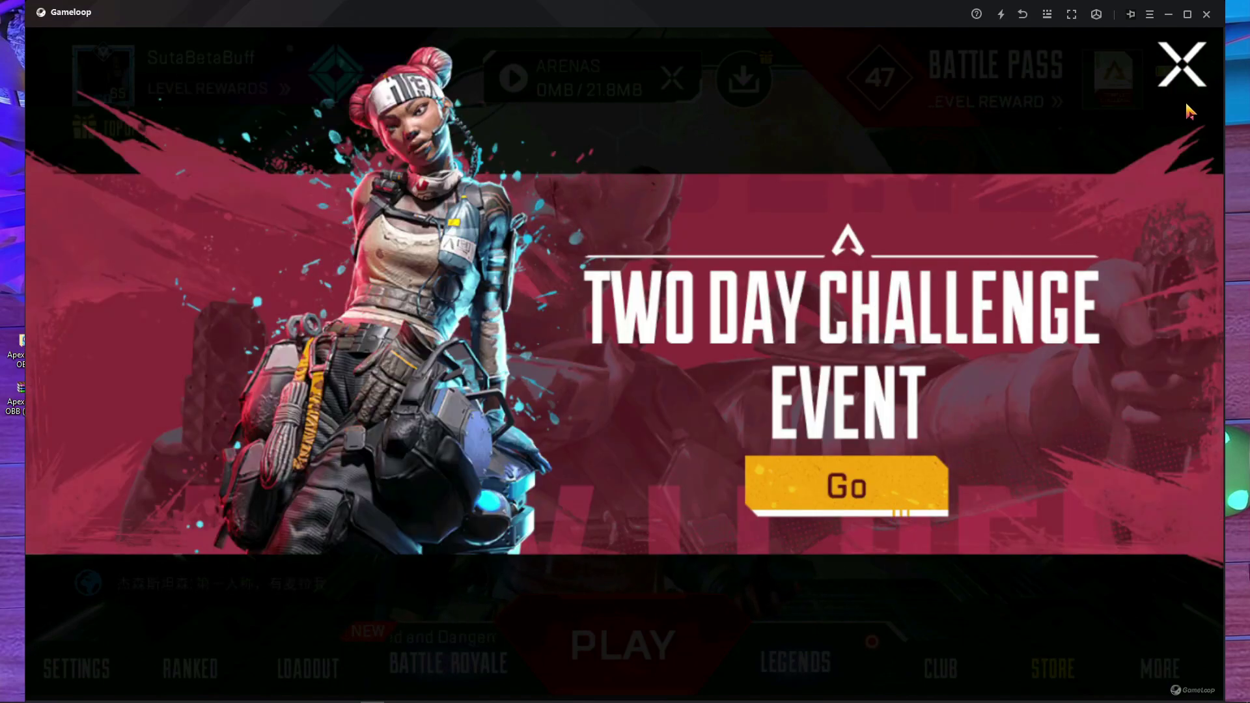
left_click(1189, 77)
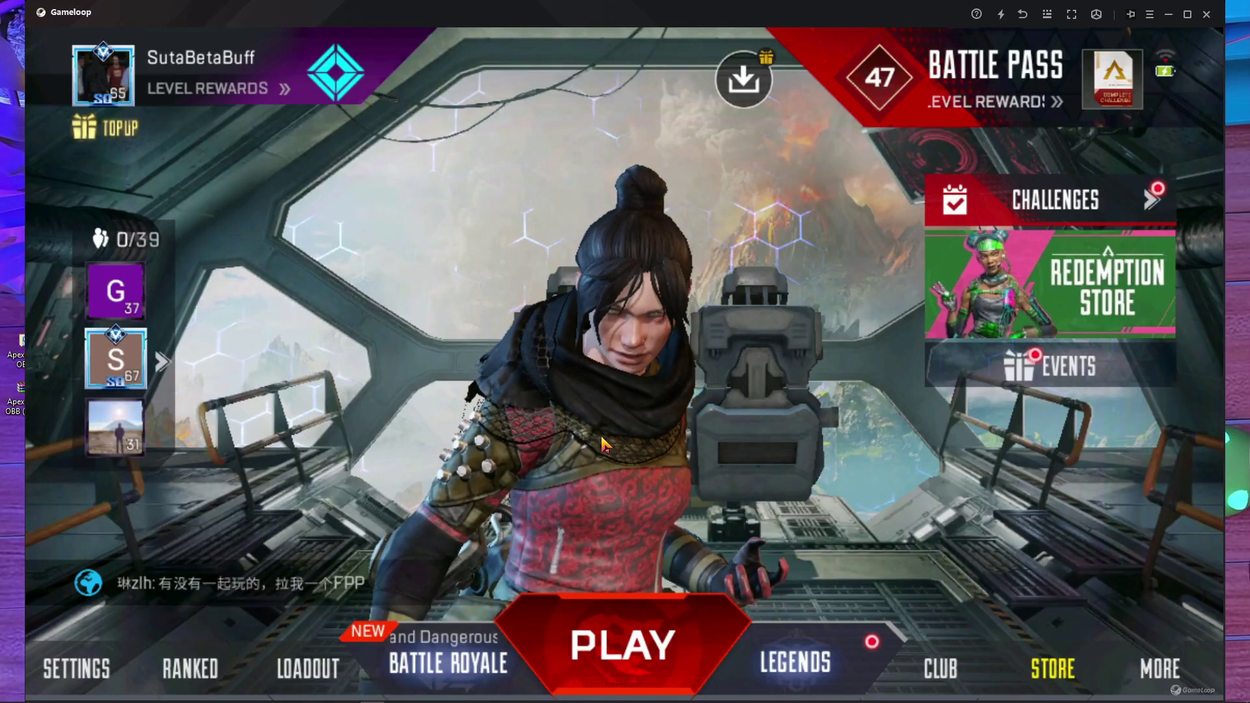